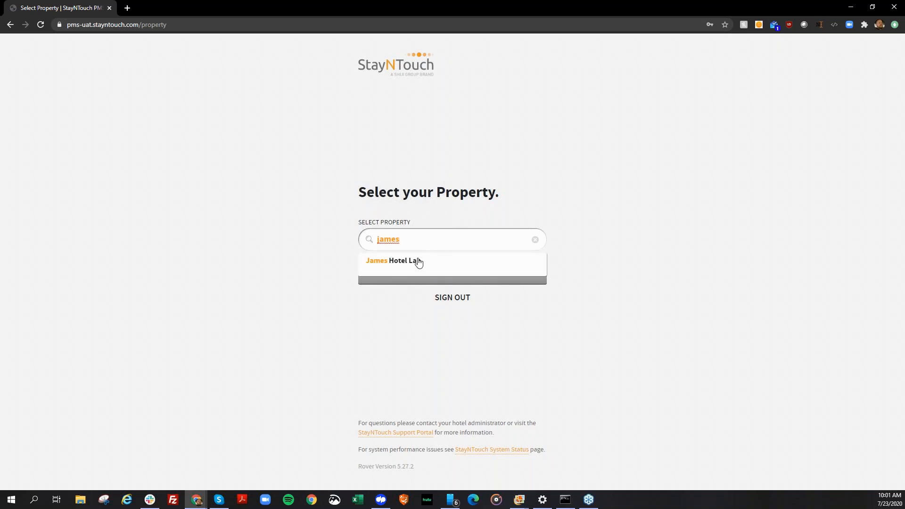
Select the James Hotel Lab property and open the File Attachments configuration in the Cards settings.
{"action": "left_click", "coordinate": [415, 259]}
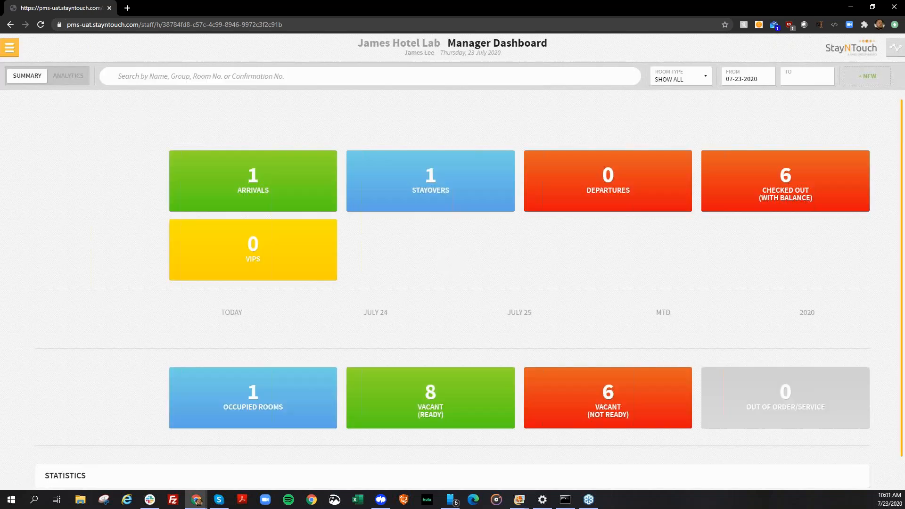
{"action": "left_click", "coordinate": [6, 48]}
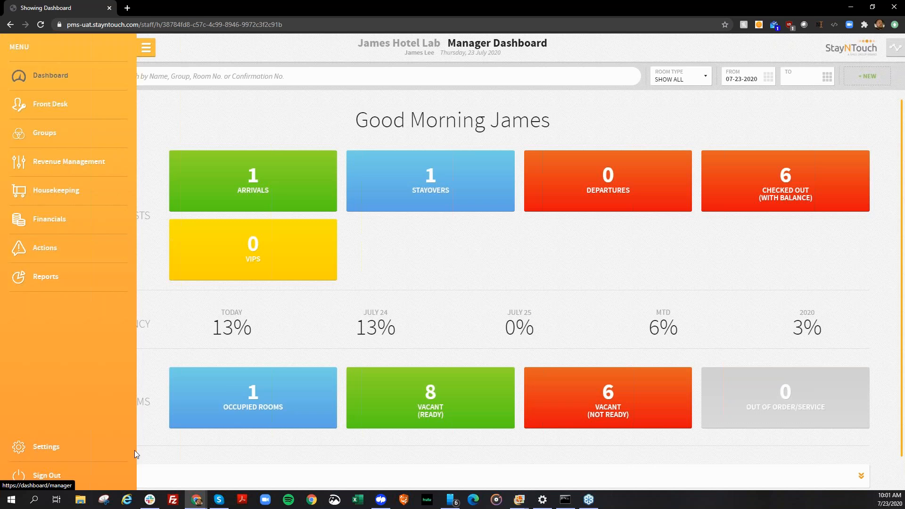
{"action": "left_click", "coordinate": [78, 450]}
{"action": "left_click", "coordinate": [168, 106]}
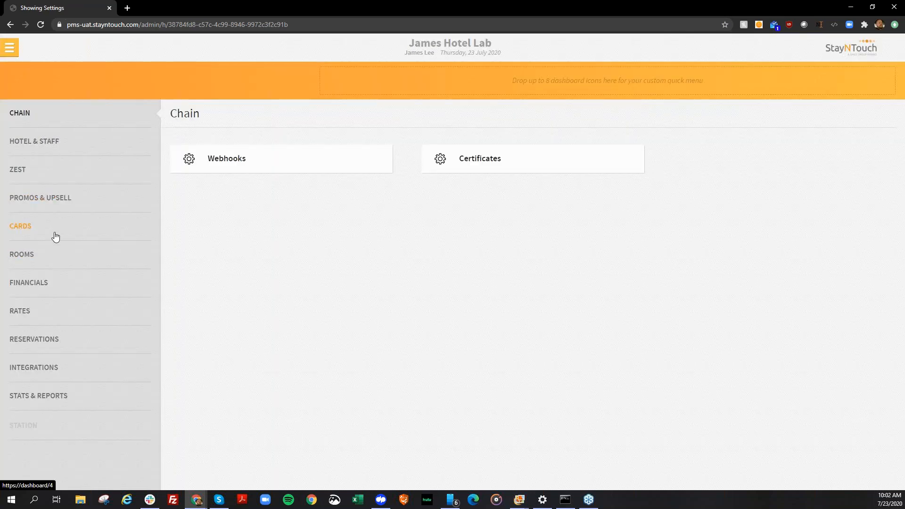
{"action": "left_click", "coordinate": [55, 235]}
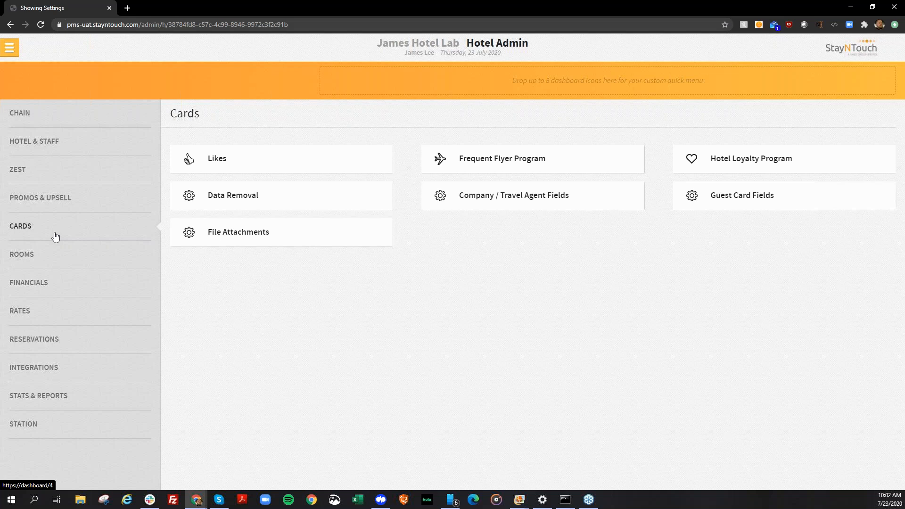
{"action": "left_click", "coordinate": [235, 243]}
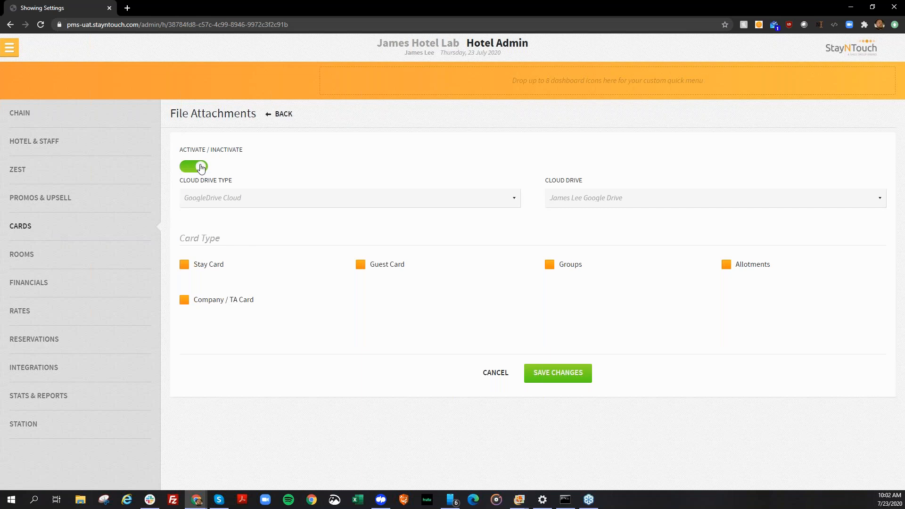
Review the available cloud drive types and cloud drives for file attachments without changing the selection.
{"action": "left_click", "coordinate": [229, 197]}
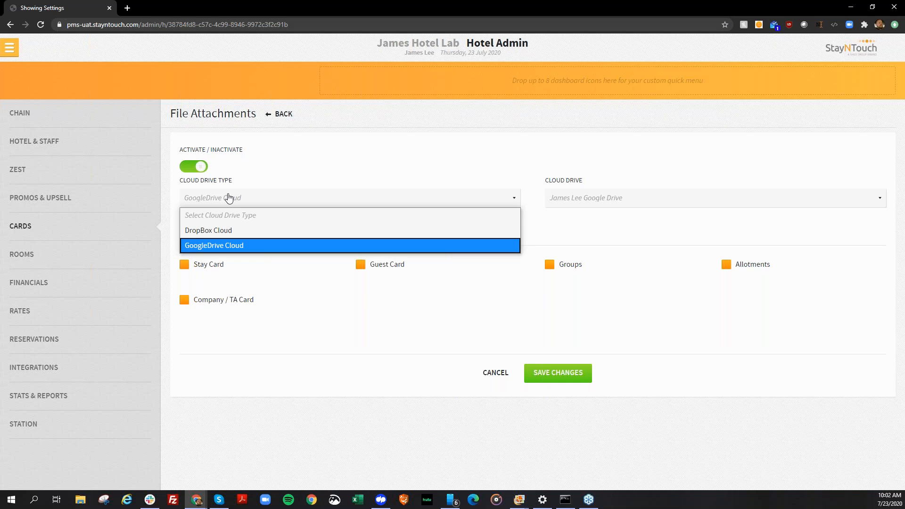
{"action": "left_click", "coordinate": [585, 198]}
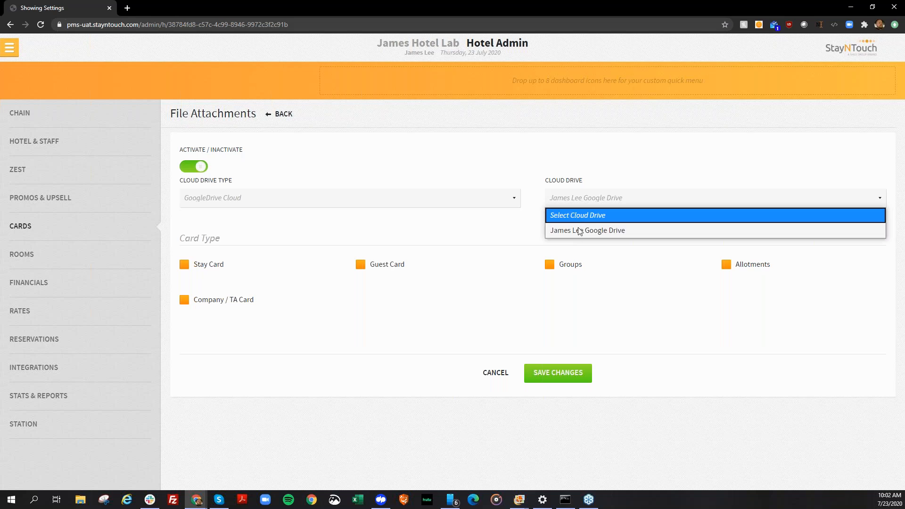
{"action": "left_click", "coordinate": [597, 157]}
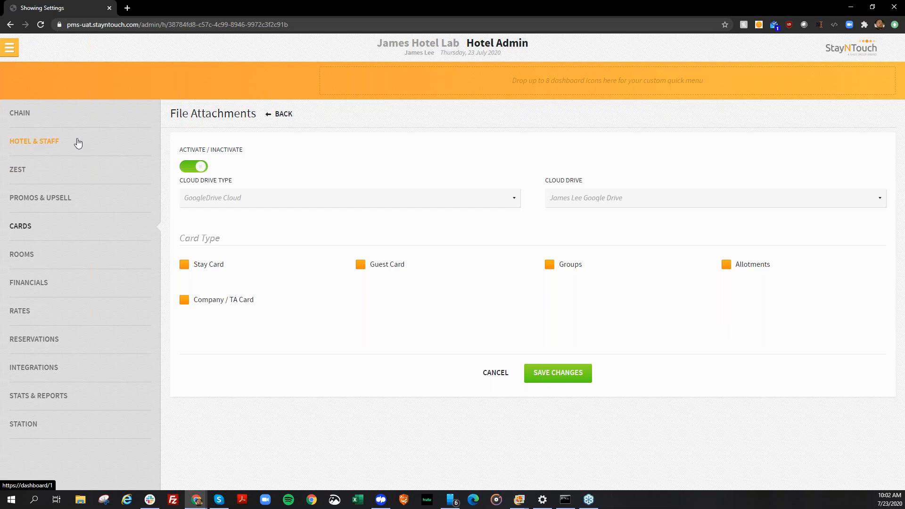
Check the Hotel Admin role's permissions under Hotel & Staff by searching the page for "cloud".
{"action": "left_click", "coordinate": [78, 143]}
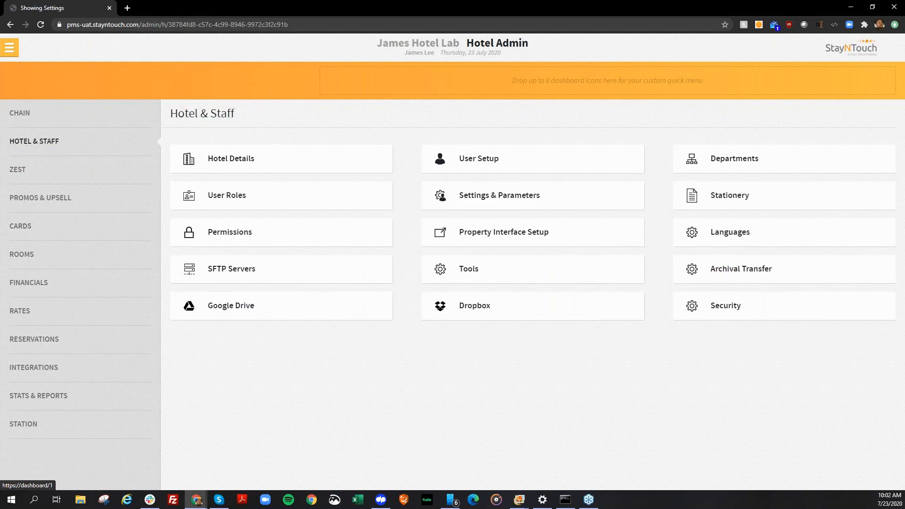
{"action": "left_click", "coordinate": [244, 231]}
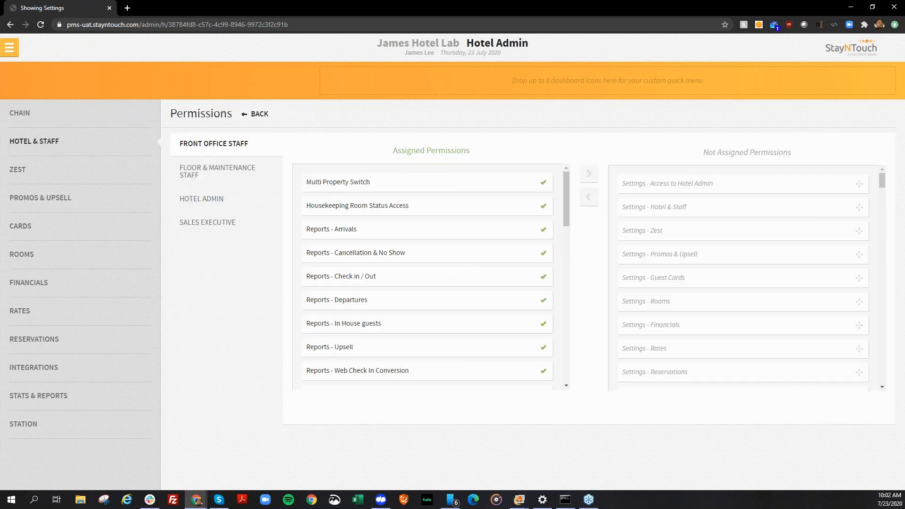
{"action": "left_click", "coordinate": [193, 201]}
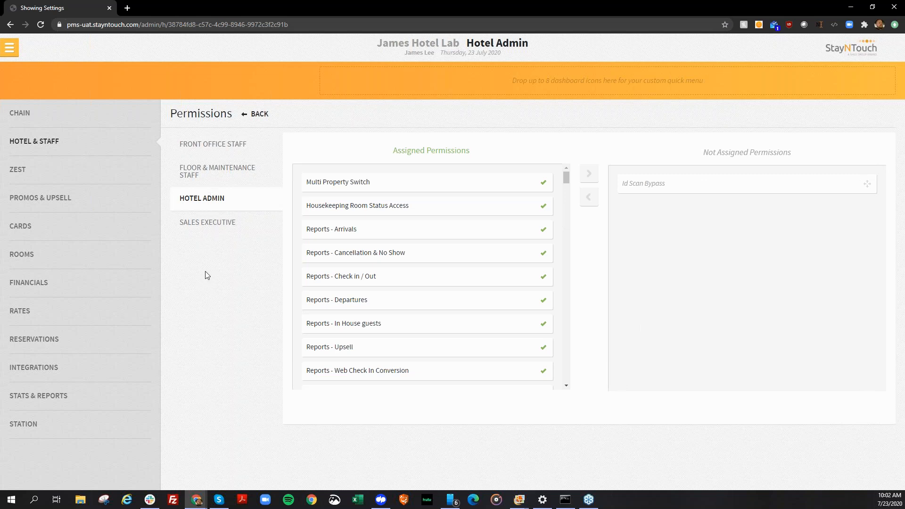
{"action": "key", "text": "ctrl+f"}
{"action": "type", "text": "c"}
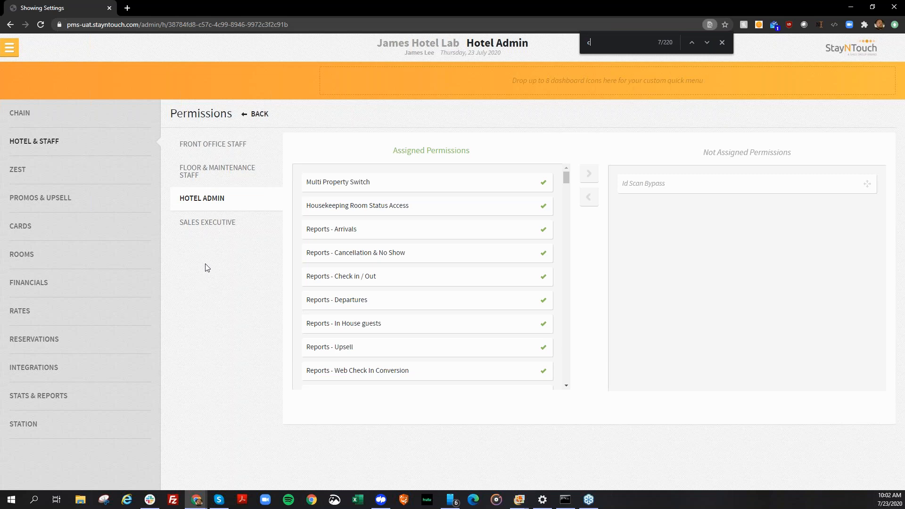
{"action": "type", "text": "loud"}
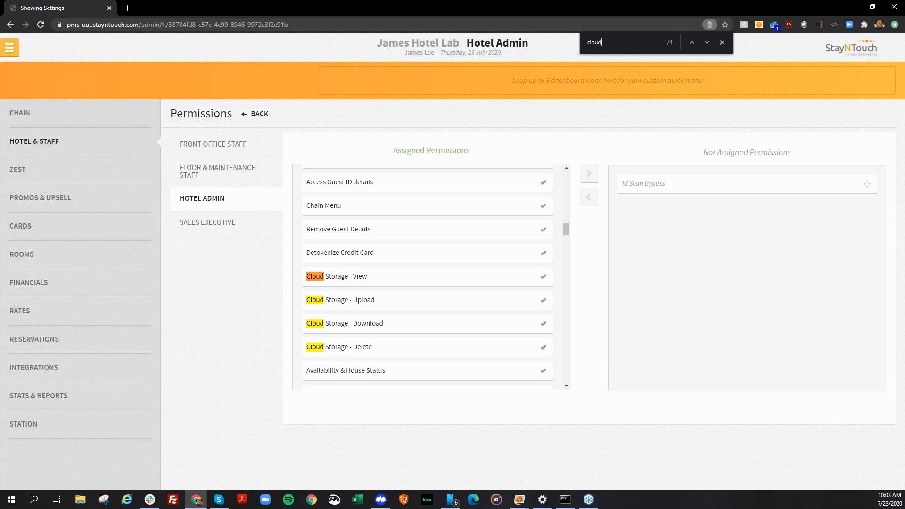
Return to the dashboard and open the stay card of the guest in today's arrivals.
{"action": "left_click", "coordinate": [9, 53]}
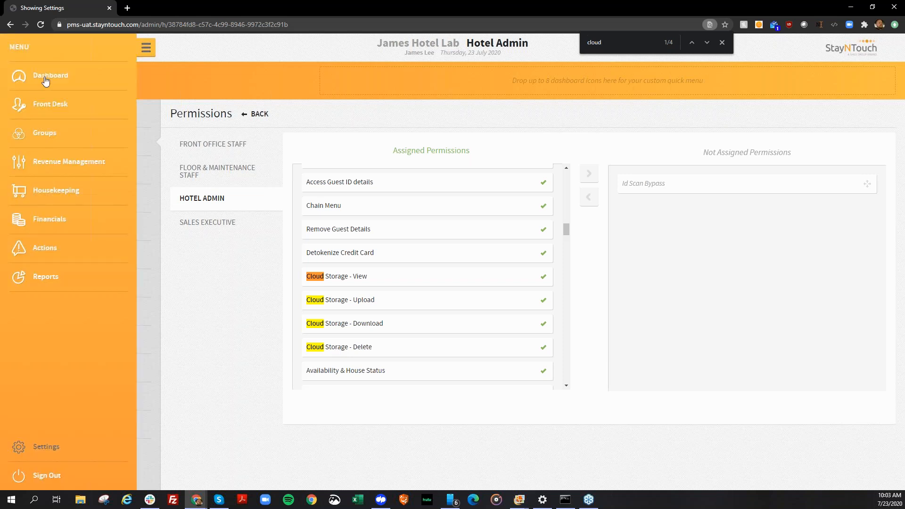
{"action": "left_click", "coordinate": [46, 81]}
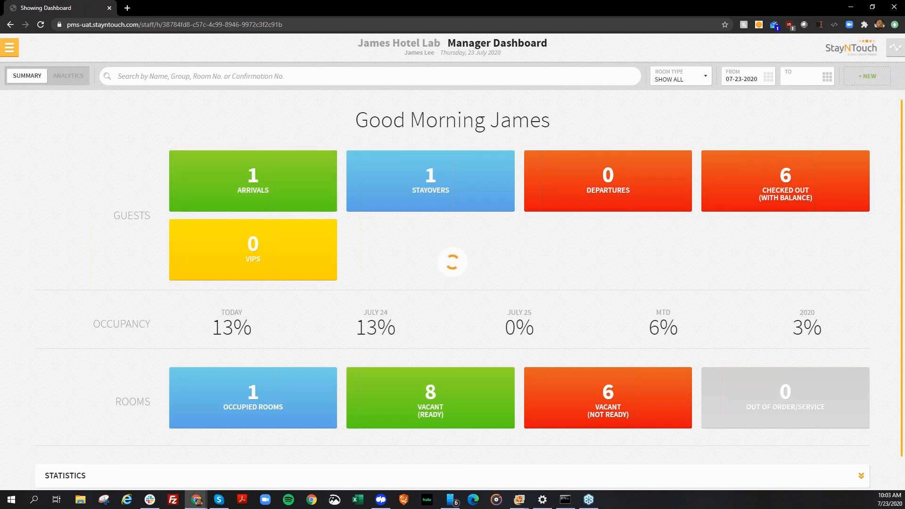
{"action": "left_click", "coordinate": [283, 205]}
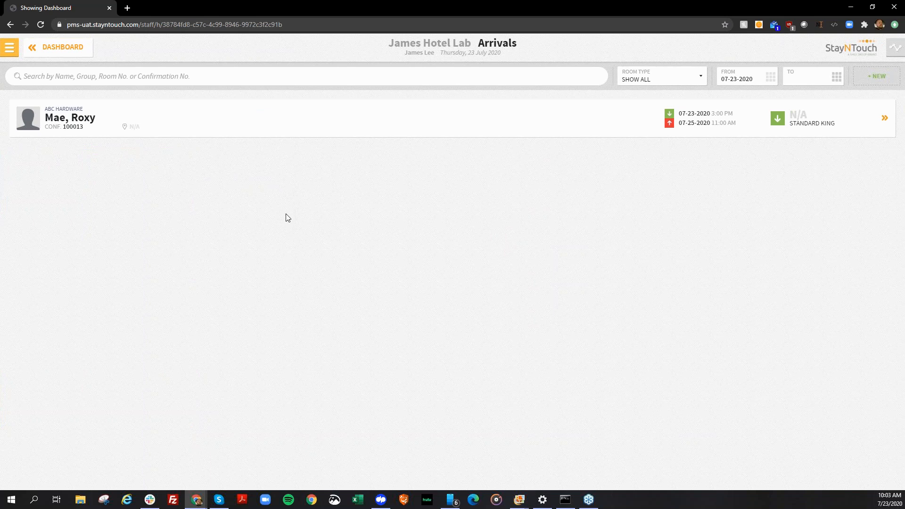
{"action": "left_click", "coordinate": [118, 123]}
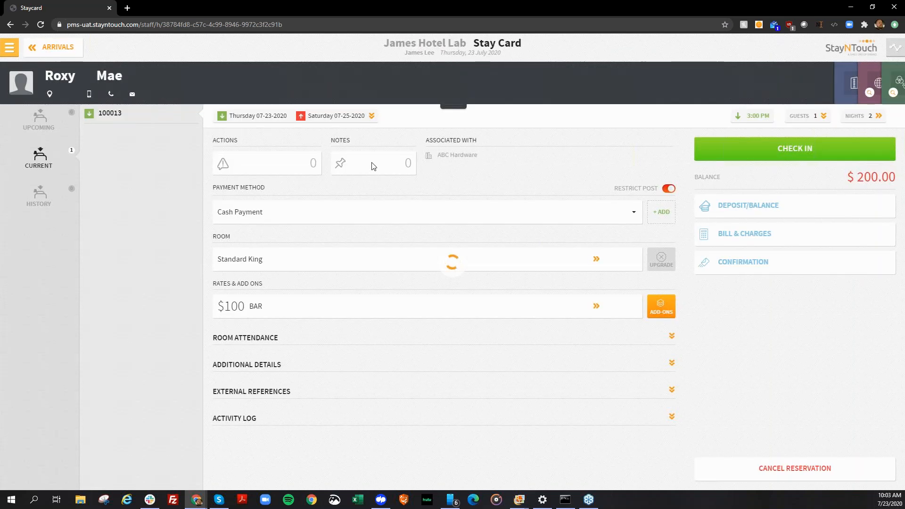
Attach the guest's authorization form PDF from the AA Demo folder to the reservation's files and close Notes & Files.
{"action": "left_click", "coordinate": [372, 163]}
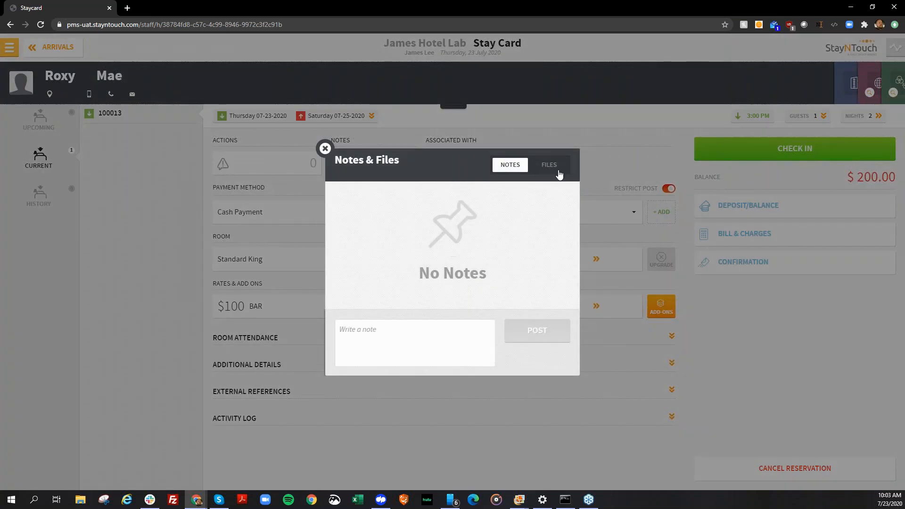
{"action": "left_click", "coordinate": [539, 171]}
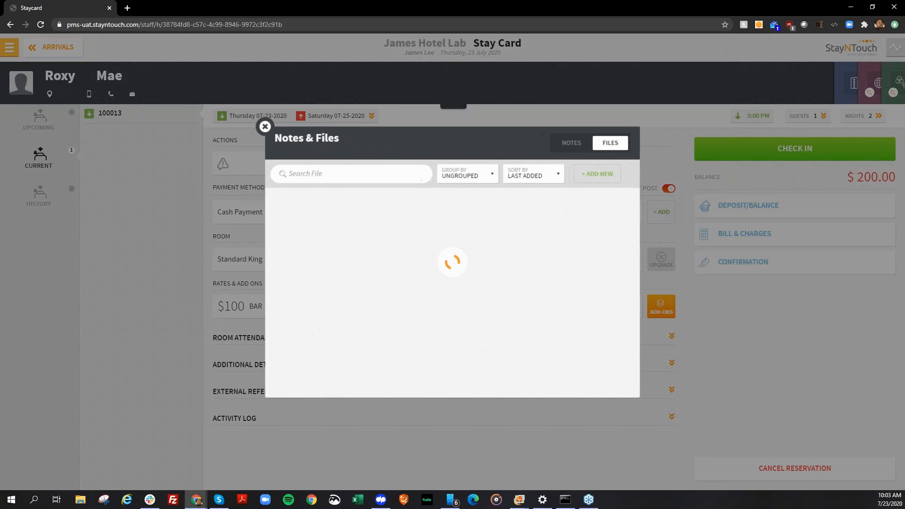
{"action": "left_click", "coordinate": [597, 173]}
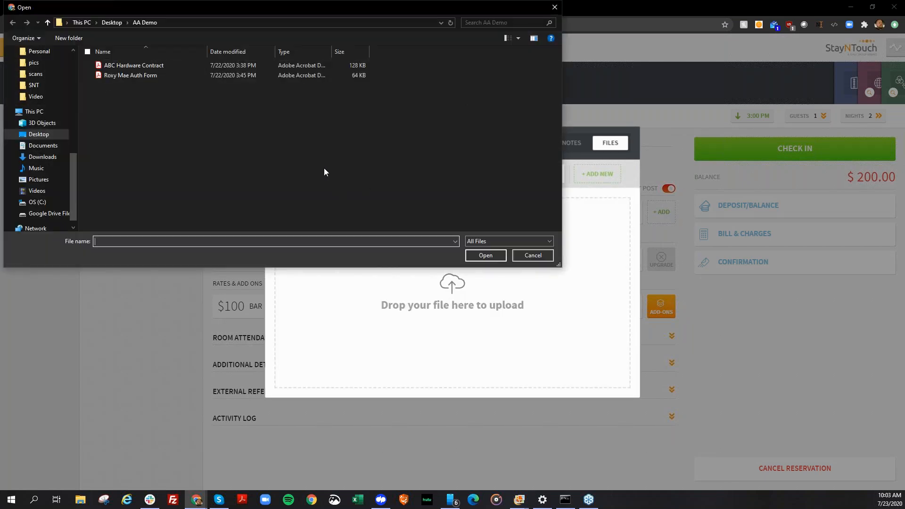
{"action": "double_click", "coordinate": [128, 78]}
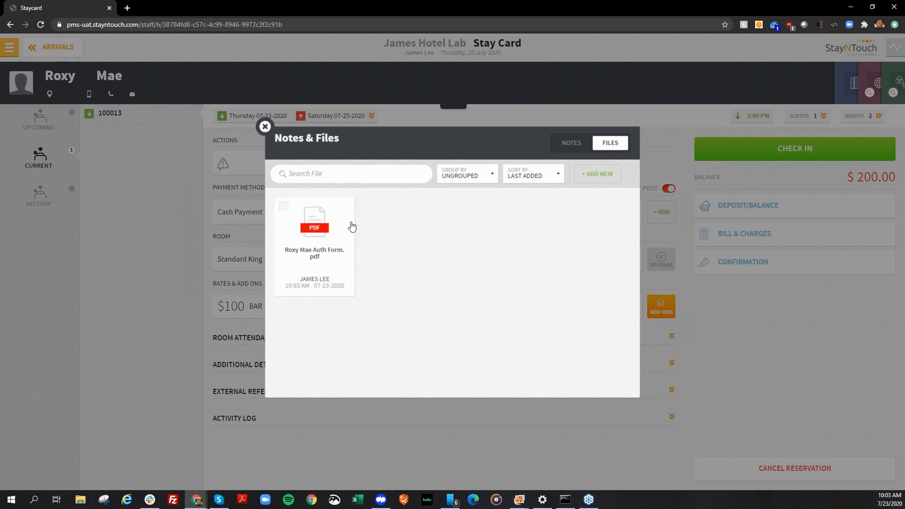
{"action": "left_click", "coordinate": [265, 125]}
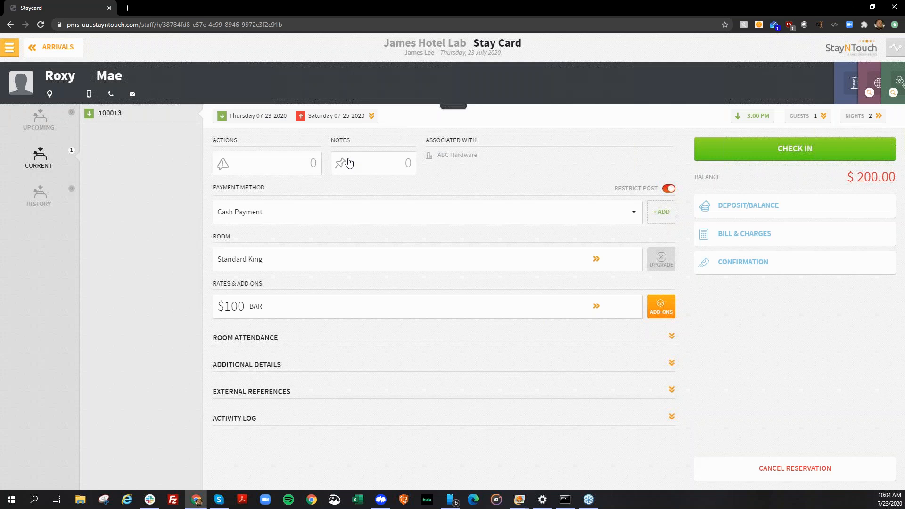
Post the note "CC Auth Stored and attached to reservation" on the reservation and close Notes & Files.
{"action": "left_click", "coordinate": [348, 164]}
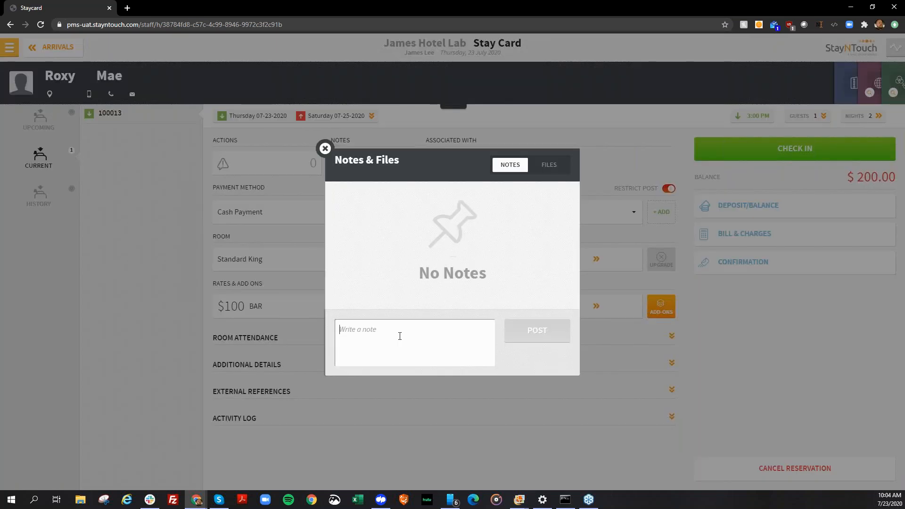
{"action": "type", "text": "CC Auth"}
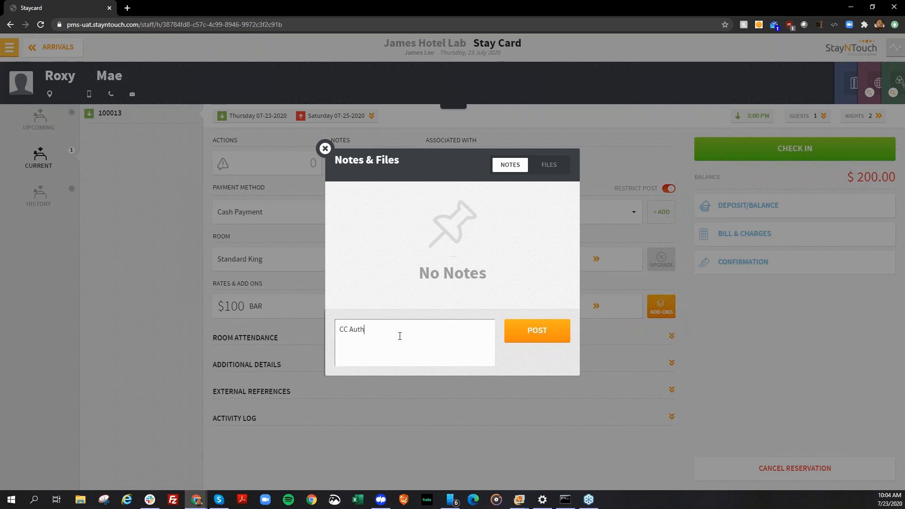
{"action": "type", "text": " Stored and attached to reservation"}
{"action": "left_click", "coordinate": [559, 336]}
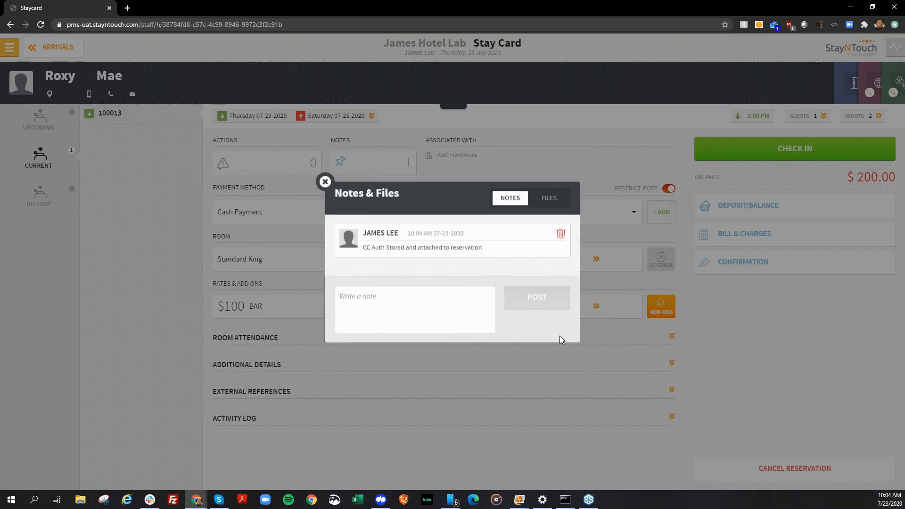
{"action": "left_click", "coordinate": [325, 181]}
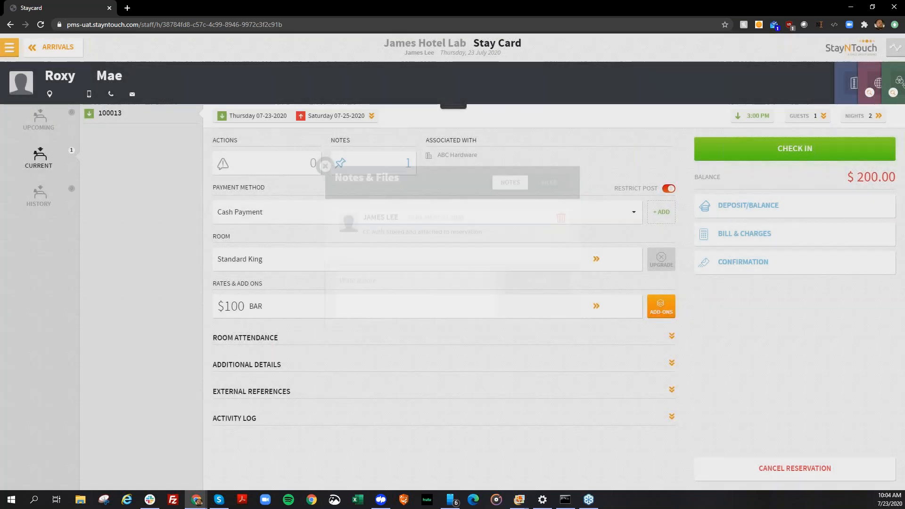
Preview the authorization form attached to the reservation and read through the whole document.
{"action": "left_click", "coordinate": [357, 165]}
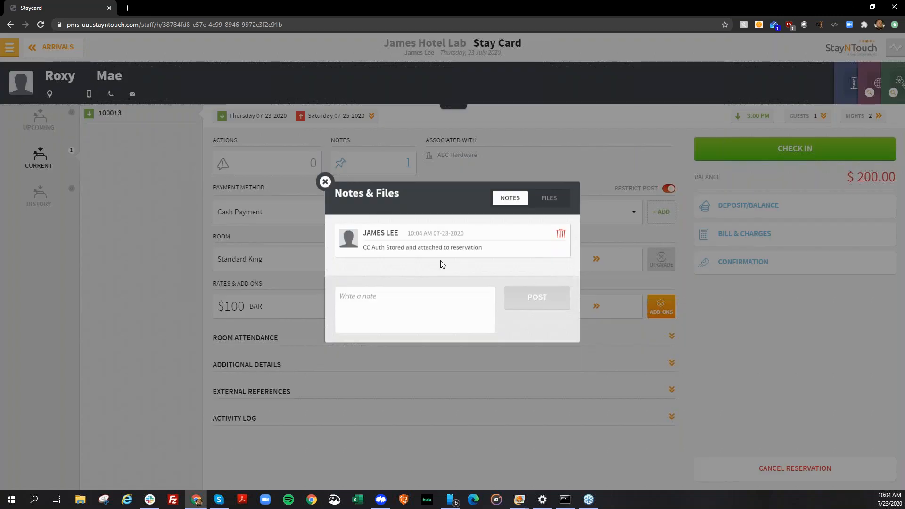
{"action": "left_click", "coordinate": [561, 200]}
{"action": "left_click", "coordinate": [314, 239]}
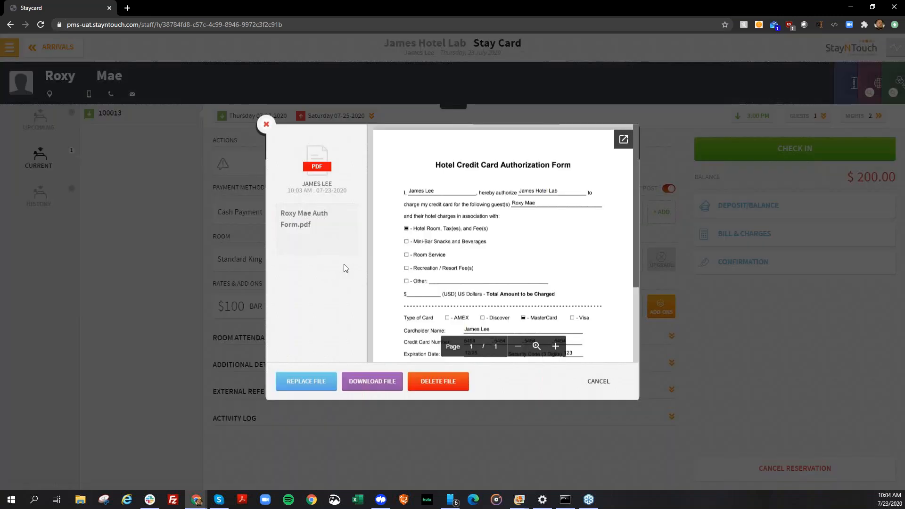
{"action": "scroll", "coordinate": [572, 227], "scroll_direction": "down", "scroll_amount": 2}
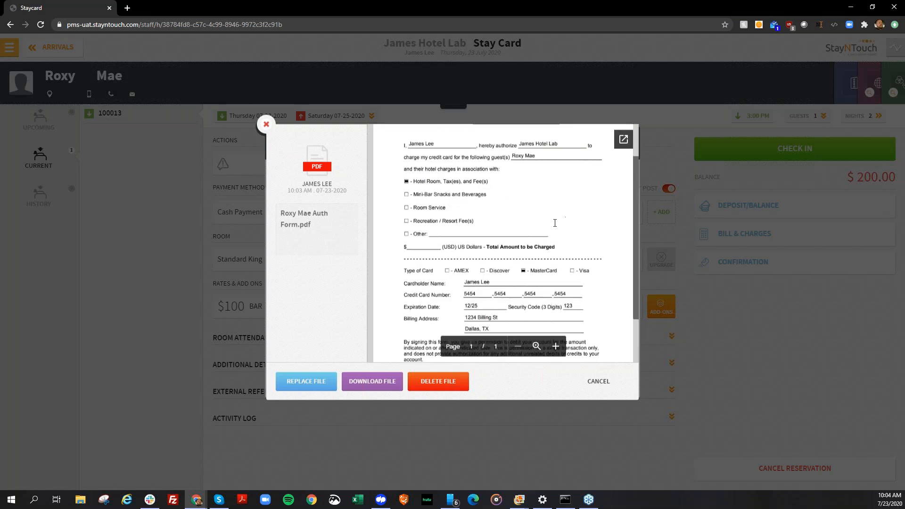
{"action": "scroll", "coordinate": [554, 222], "scroll_direction": "down", "scroll_amount": 1}
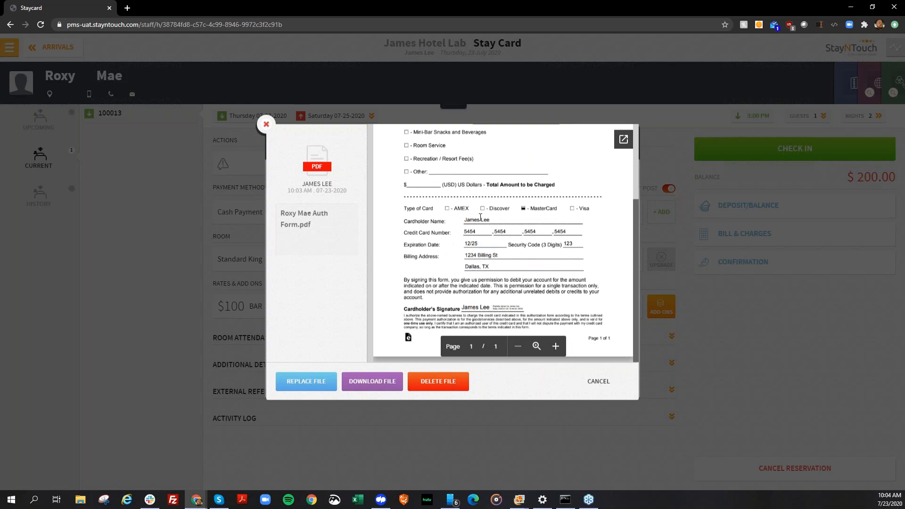
{"action": "scroll", "coordinate": [480, 217], "scroll_direction": "up", "scroll_amount": 2}
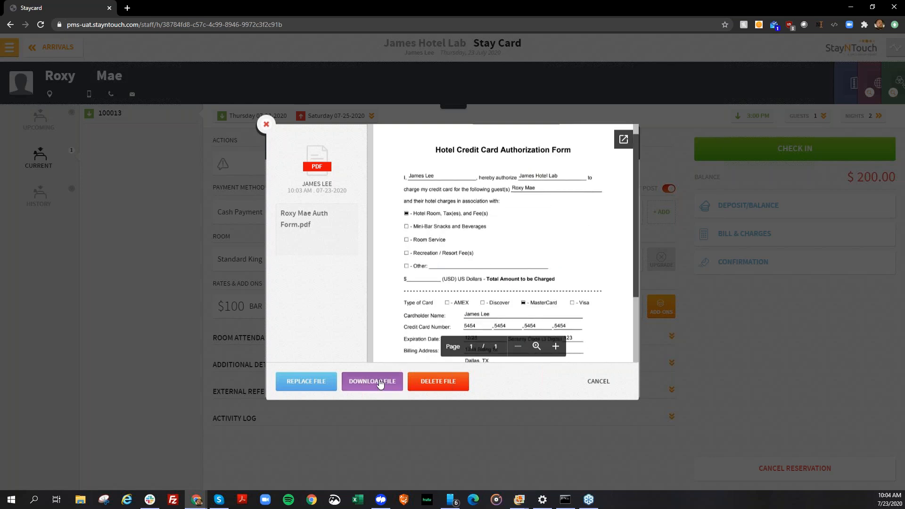
Download the attached authorization form, then close its preview and the reservation's Notes & Files.
{"action": "left_click", "coordinate": [379, 382]}
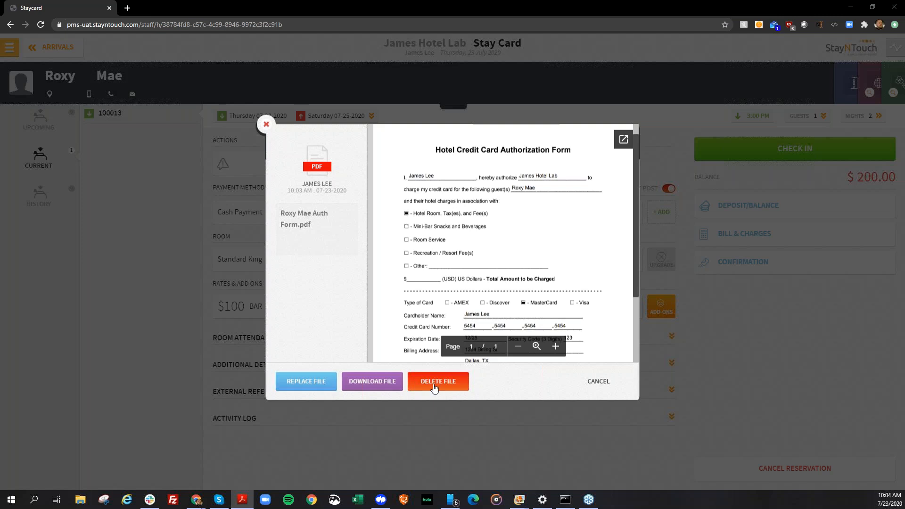
{"action": "left_click", "coordinate": [266, 125]}
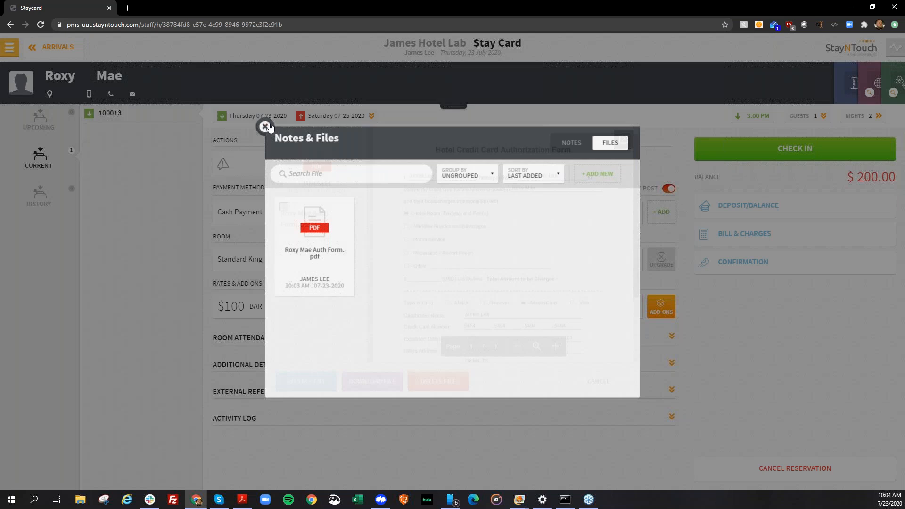
{"action": "left_click", "coordinate": [265, 126]}
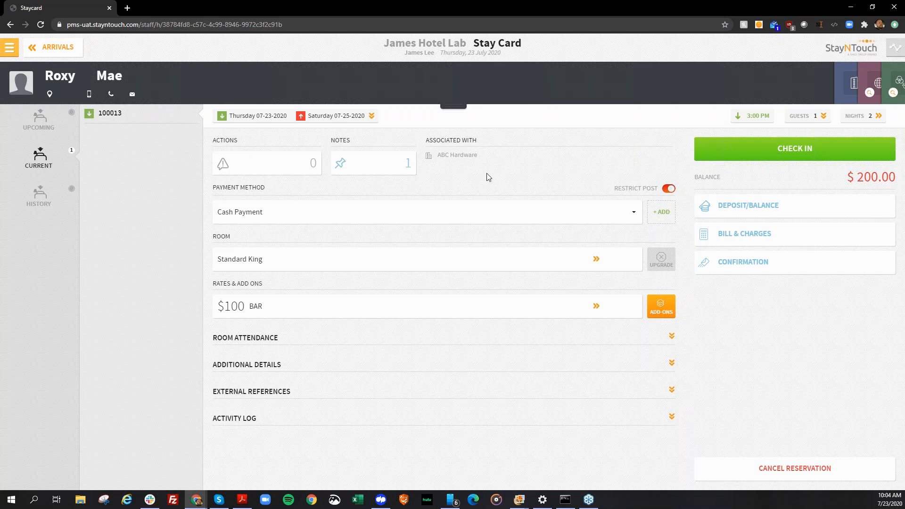
Open the ABC Hardware company card attached to the reservation and show its files.
{"action": "left_click", "coordinate": [854, 83]}
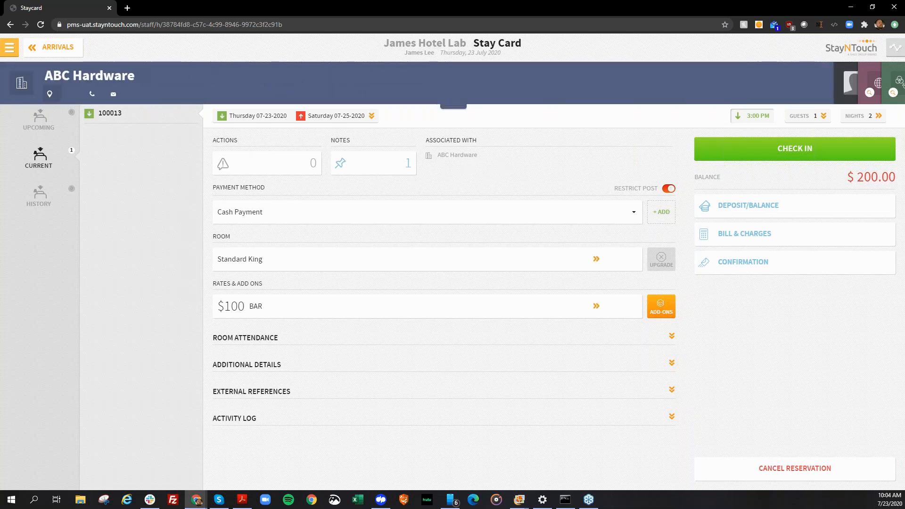
{"action": "left_click", "coordinate": [460, 105]}
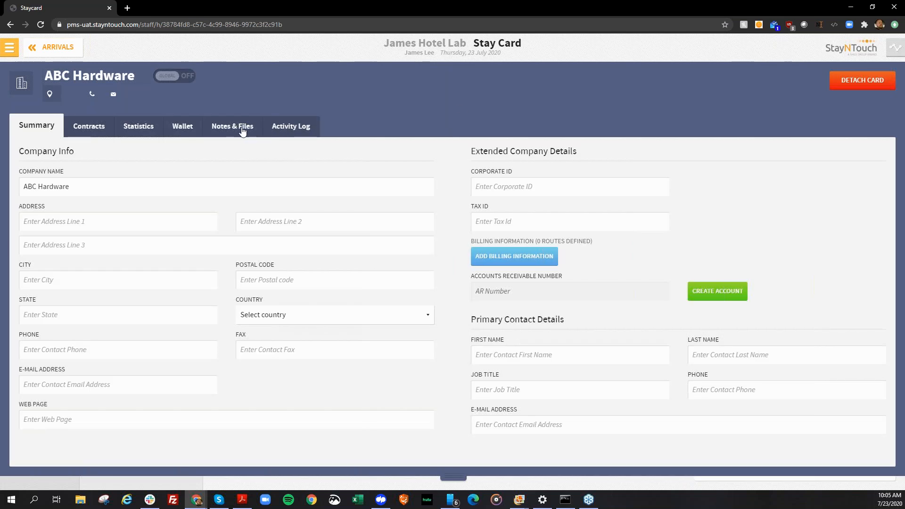
{"action": "left_click", "coordinate": [243, 128]}
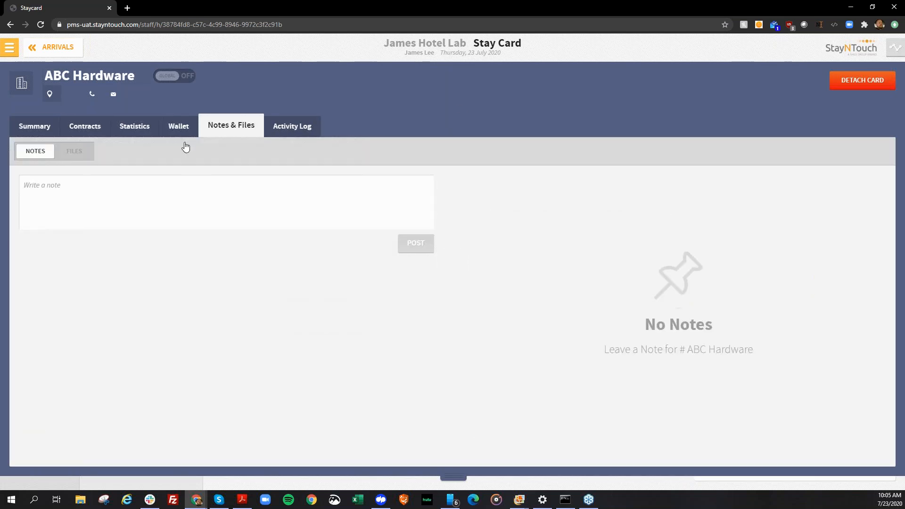
{"action": "left_click", "coordinate": [71, 153]}
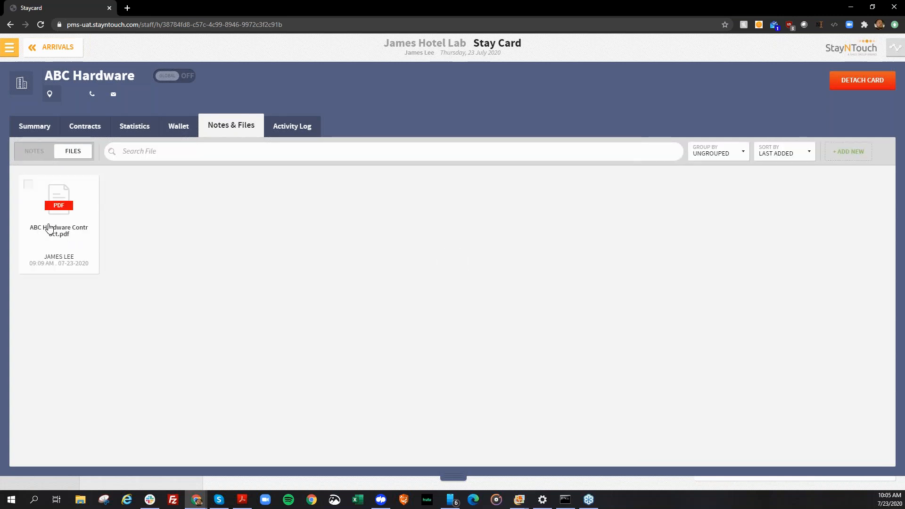
Preview ABC Hardware Contract.pdf and read through the rate agreement, bring up the file replacement, and close the preview.
{"action": "left_click", "coordinate": [76, 203]}
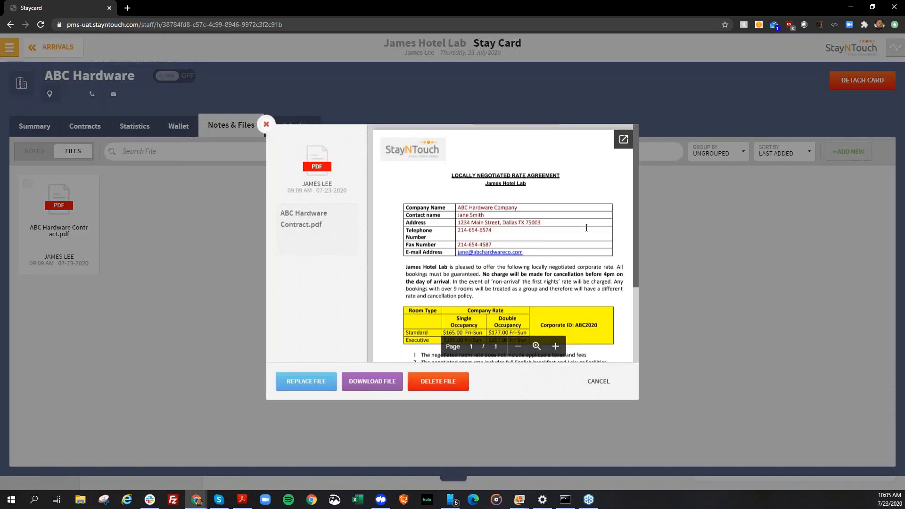
{"action": "scroll", "coordinate": [586, 229], "scroll_direction": "down", "scroll_amount": 5}
{"action": "scroll", "coordinate": [586, 229], "scroll_direction": "down", "scroll_amount": 2}
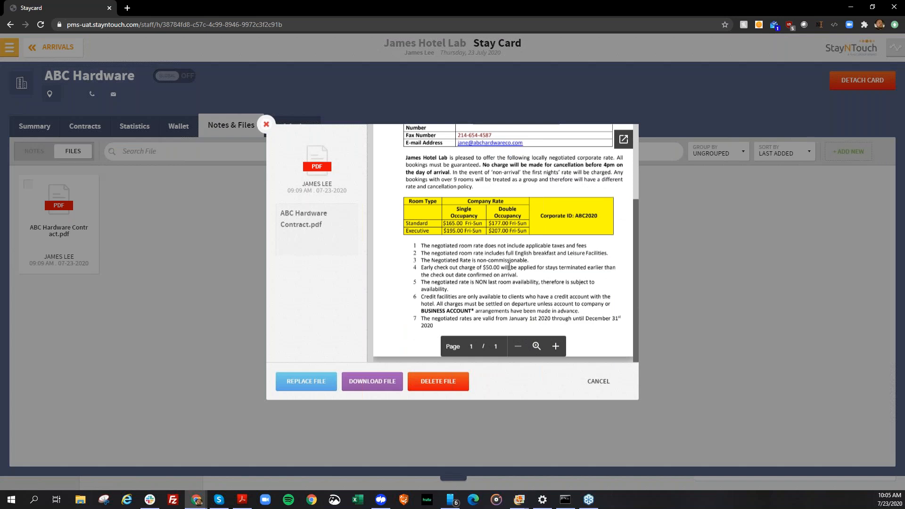
{"action": "scroll", "coordinate": [506, 259], "scroll_direction": "up", "scroll_amount": 5}
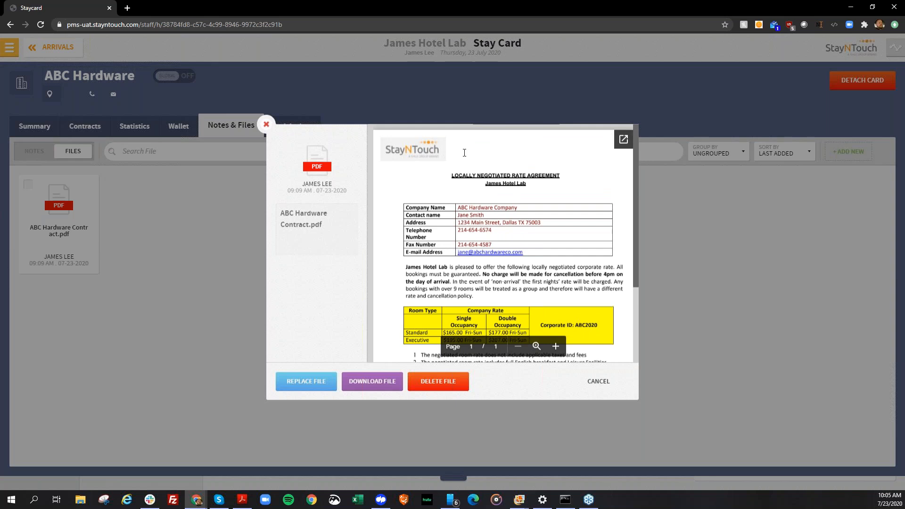
{"action": "scroll", "coordinate": [474, 283], "scroll_direction": "down", "scroll_amount": 2}
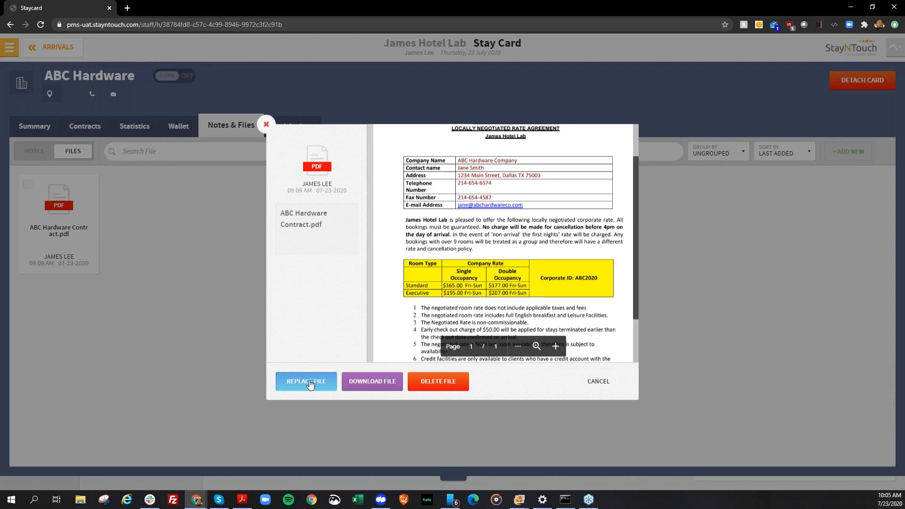
{"action": "left_click", "coordinate": [311, 384]}
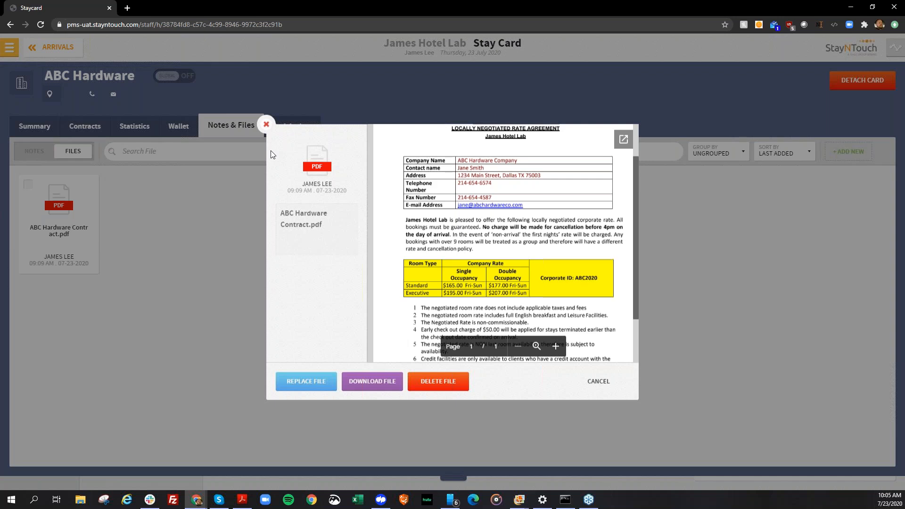
{"action": "left_click", "coordinate": [266, 125]}
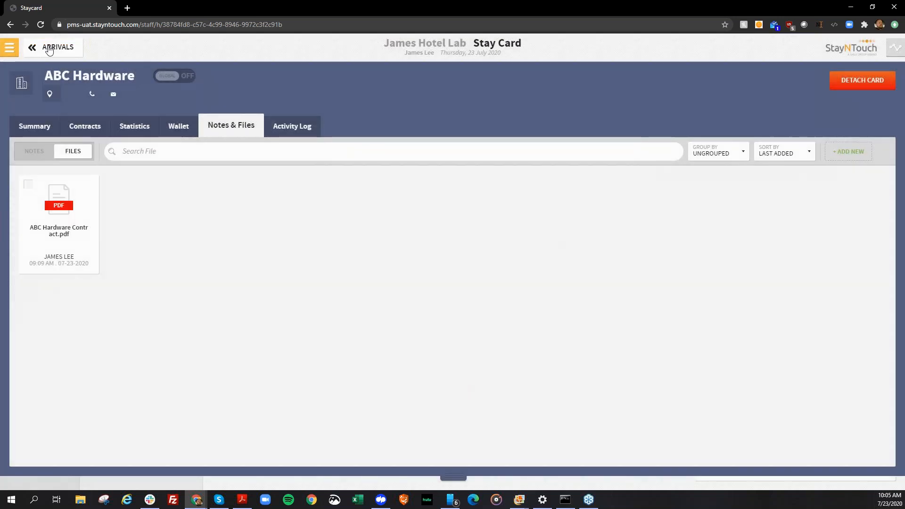
Leave the stay card for the dashboard and open the Webinar Group from group management.
{"action": "left_click", "coordinate": [49, 49]}
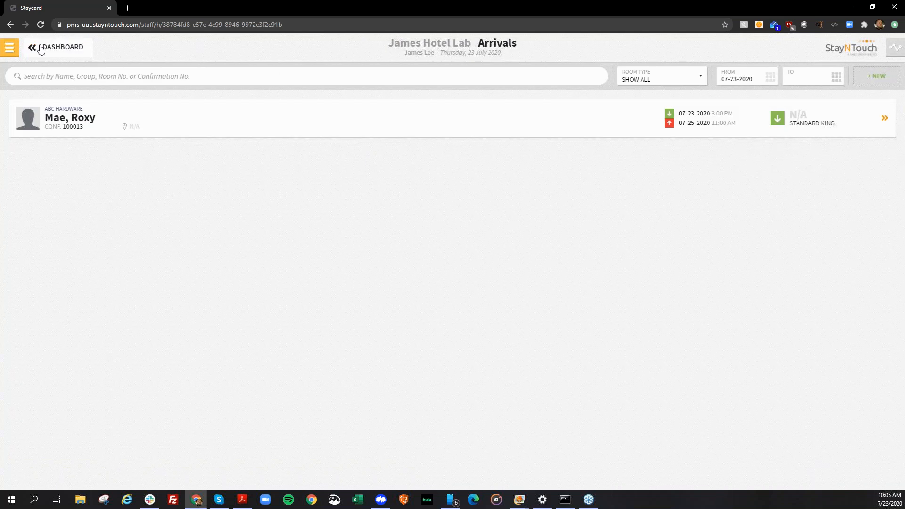
{"action": "left_click", "coordinate": [41, 47]}
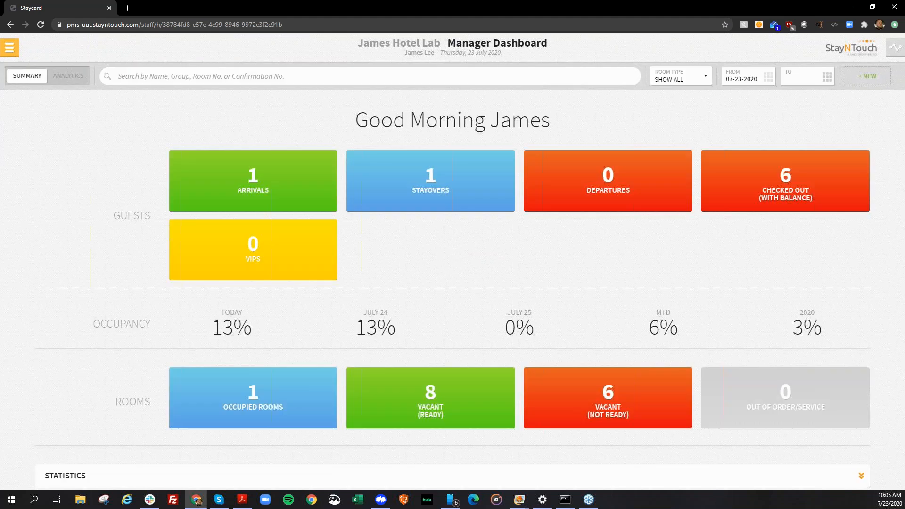
{"action": "left_click", "coordinate": [9, 47]}
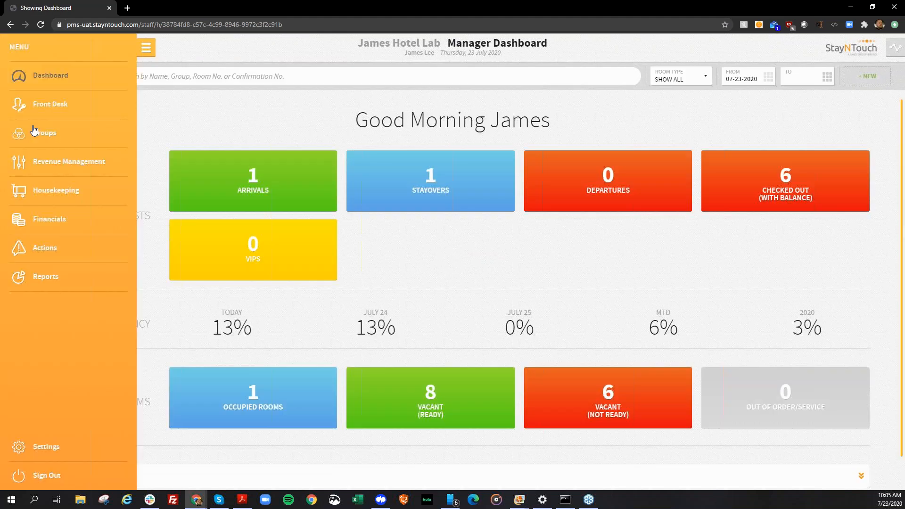
{"action": "left_click", "coordinate": [34, 133]}
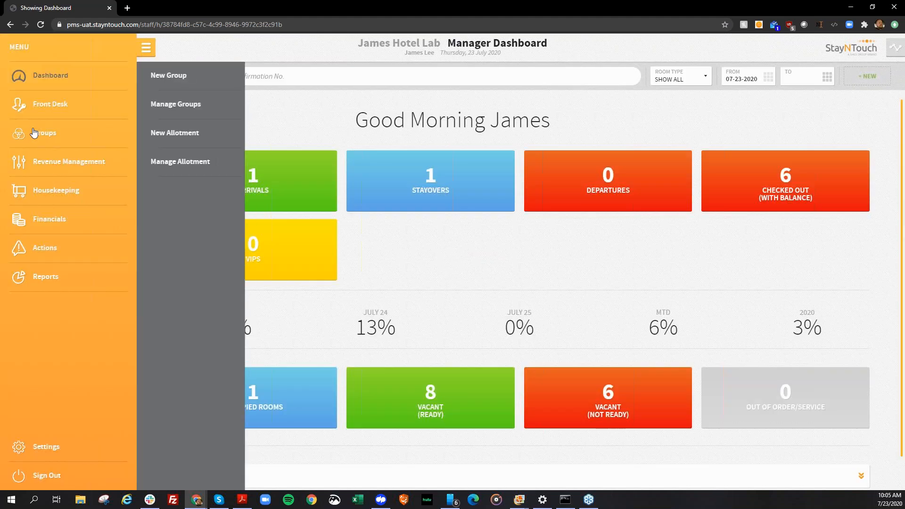
{"action": "left_click", "coordinate": [178, 106]}
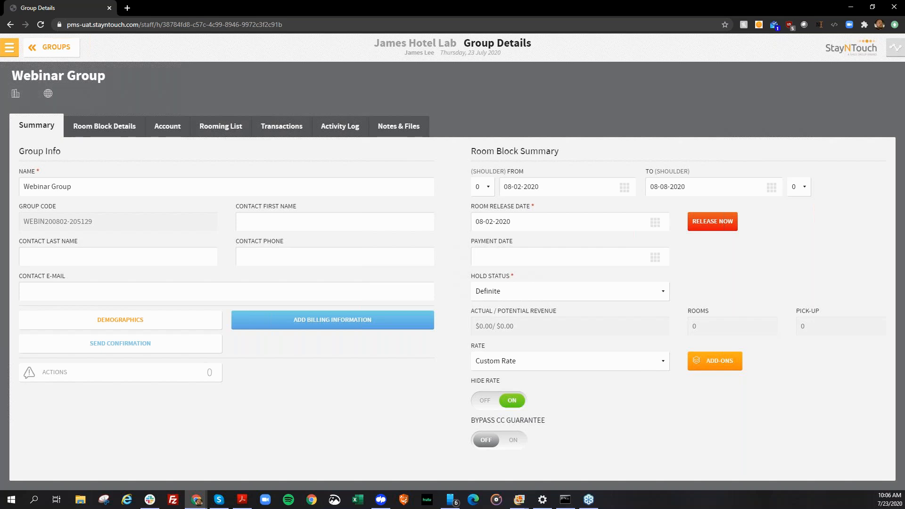
View the file attachments area of the Webinar Group and return to the groups list.
{"action": "left_click", "coordinate": [398, 126]}
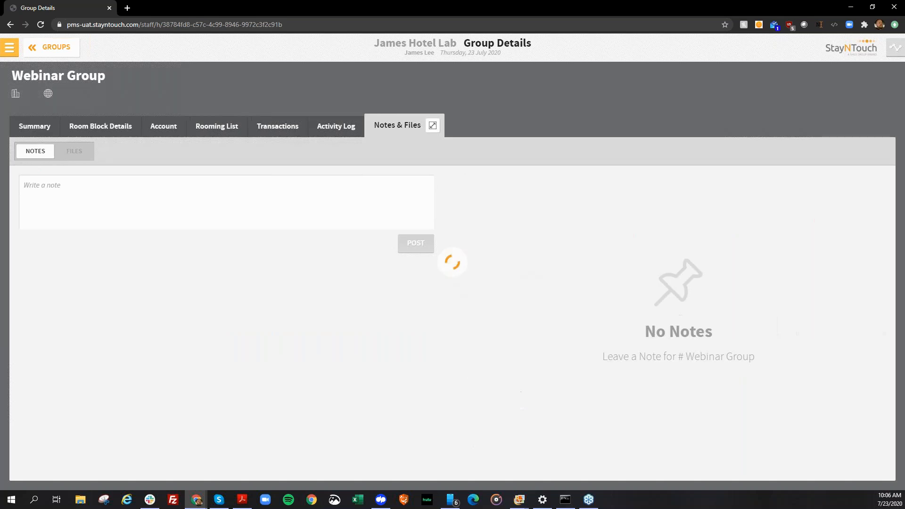
{"action": "left_click", "coordinate": [76, 151]}
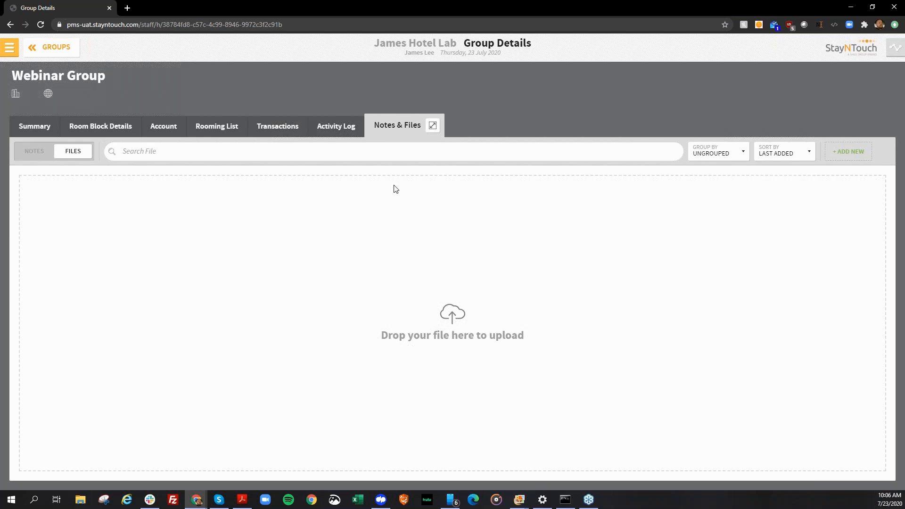
{"action": "left_click", "coordinate": [35, 126]}
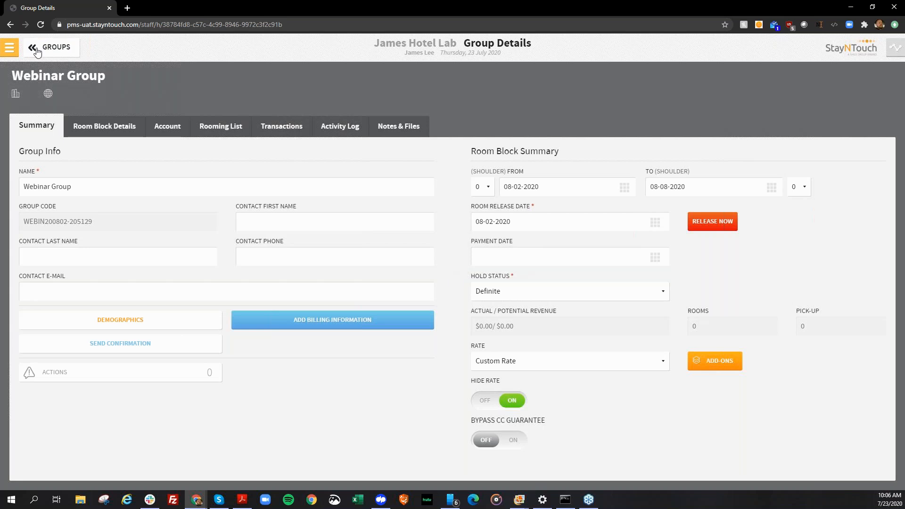
{"action": "left_click", "coordinate": [37, 49]}
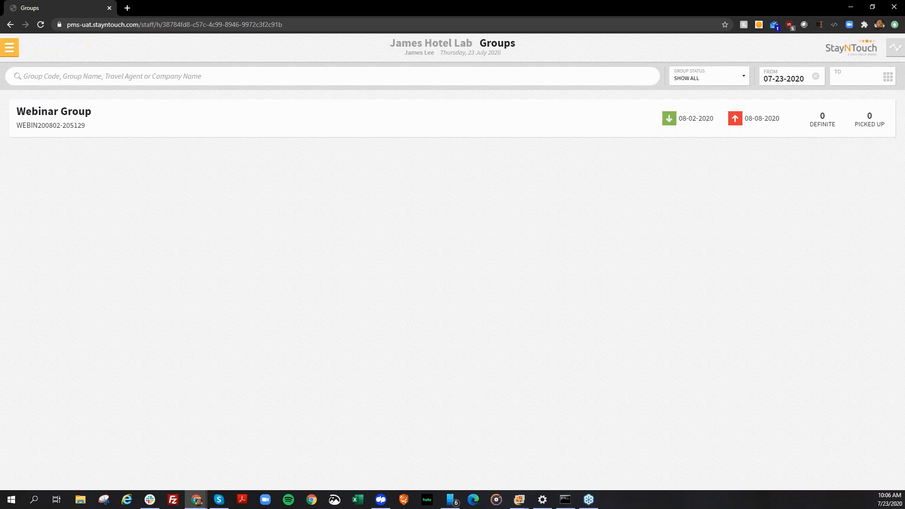
Load the pms-release.stayntouch.com login page and sign in with the saved credentials.
{"action": "left_click", "coordinate": [262, 24]}
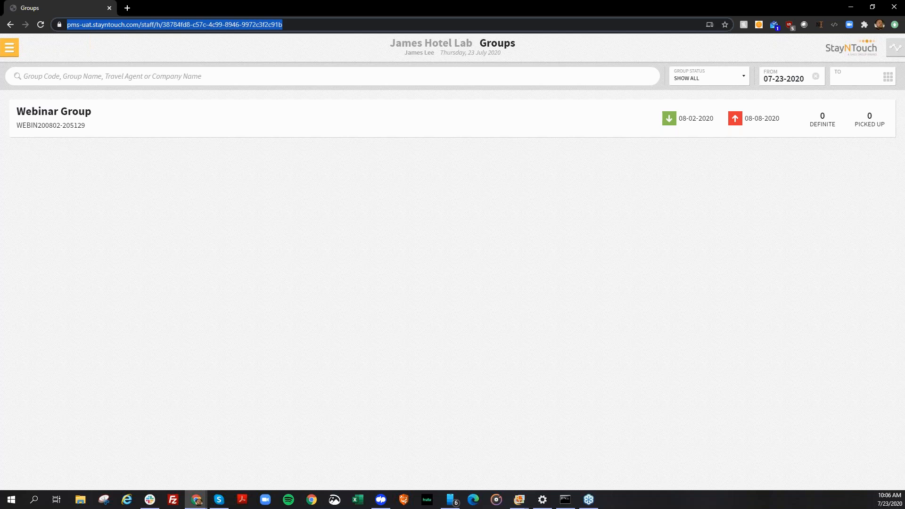
{"action": "type", "text": "pms-r"}
{"action": "key", "text": "Return"}
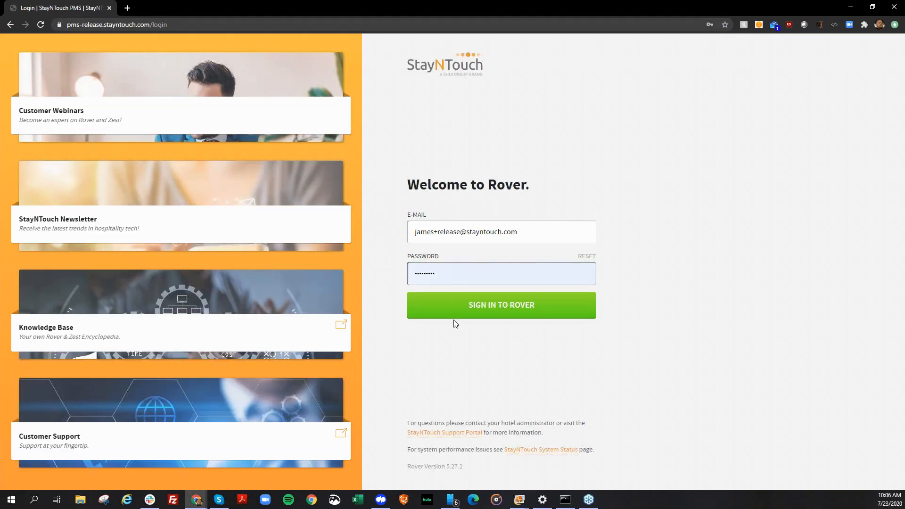
{"action": "left_click", "coordinate": [453, 311]}
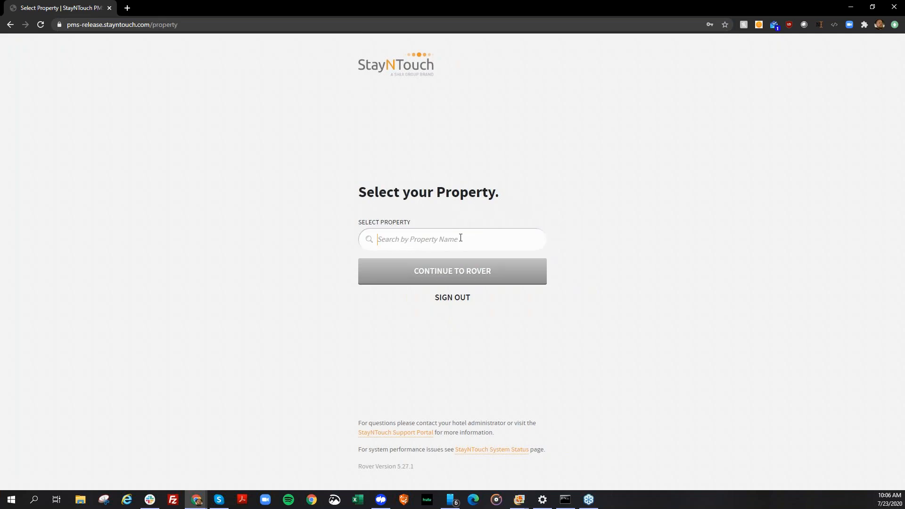
Search the properties for "james", select The James Hotel NYC and continue to its dashboard.
{"action": "left_click", "coordinate": [460, 237]}
{"action": "type", "text": "james"}
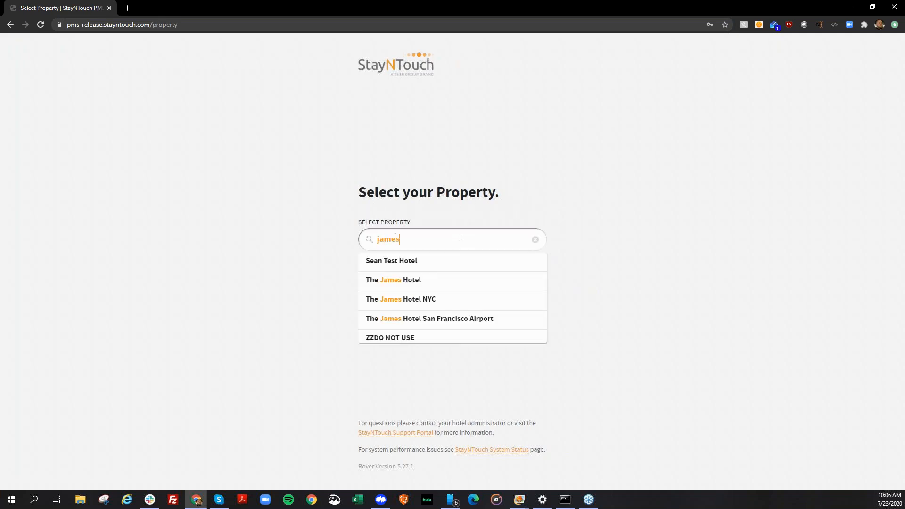
{"action": "left_click", "coordinate": [375, 298]}
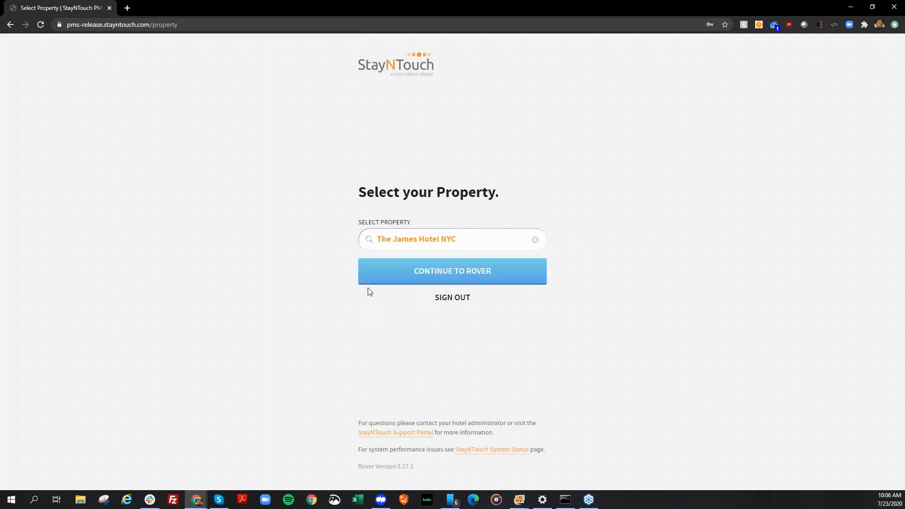
{"action": "left_click", "coordinate": [368, 278]}
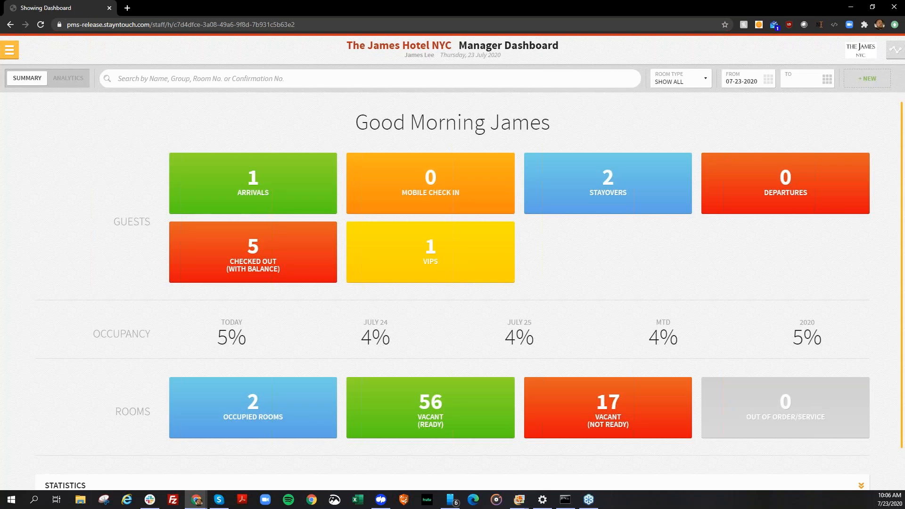
Open the front desk's Room Diary for The James Hotel NYC.
{"action": "left_click", "coordinate": [10, 49]}
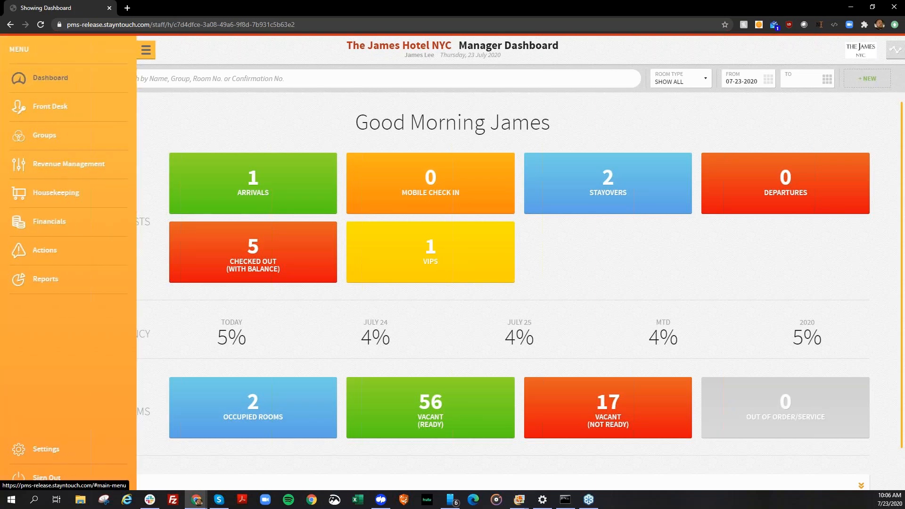
{"action": "left_click", "coordinate": [53, 106]}
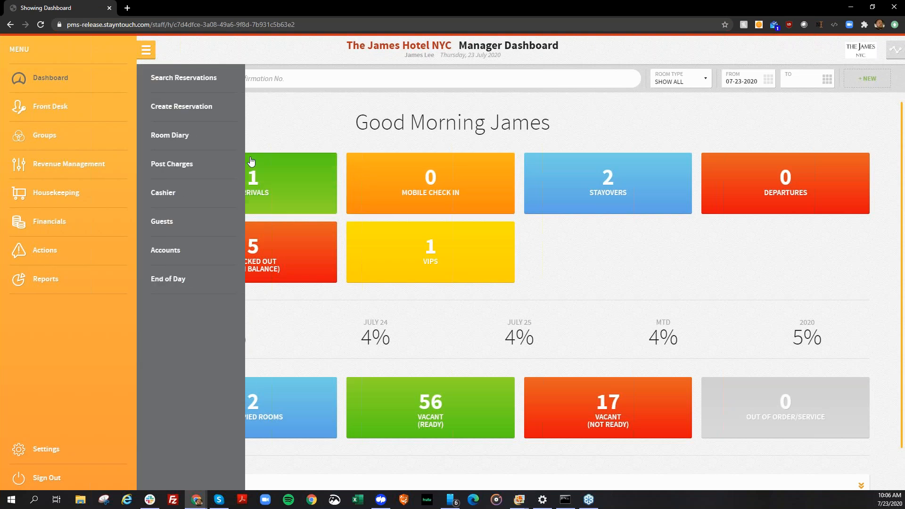
{"action": "left_click", "coordinate": [219, 145]}
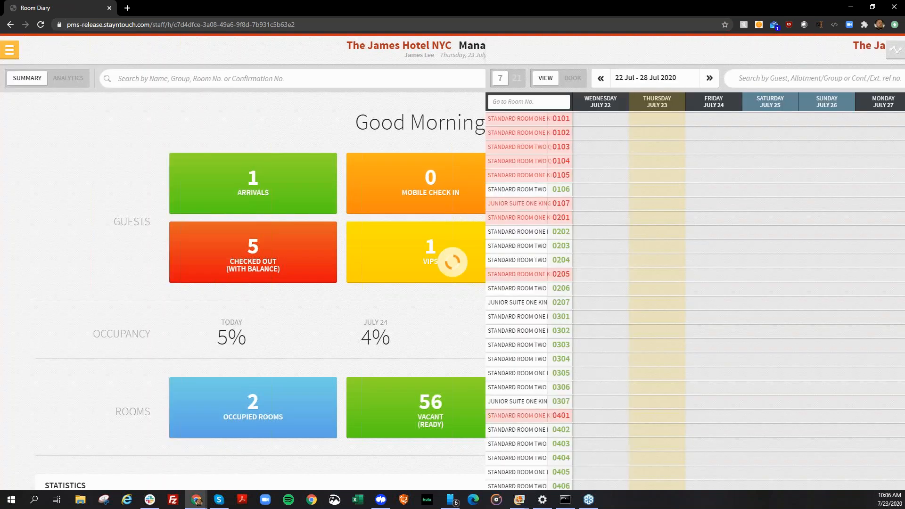
Set the room status of room 0401 to Inspected in the Room Diary and confirm it.
{"action": "scroll", "coordinate": [92, 226], "scroll_direction": "down", "scroll_amount": 4}
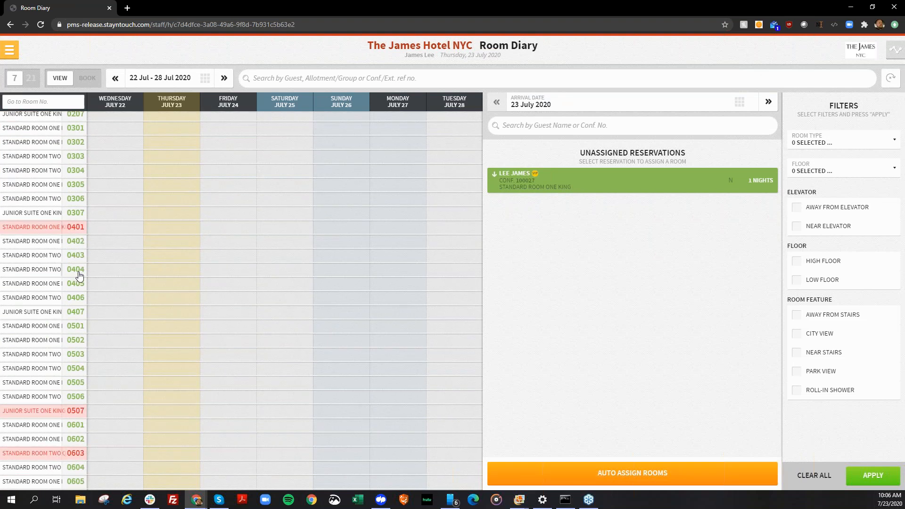
{"action": "scroll", "coordinate": [79, 277], "scroll_direction": "down", "scroll_amount": 1}
{"action": "scroll", "coordinate": [79, 277], "scroll_direction": "up", "scroll_amount": 1}
{"action": "left_click", "coordinate": [75, 227]}
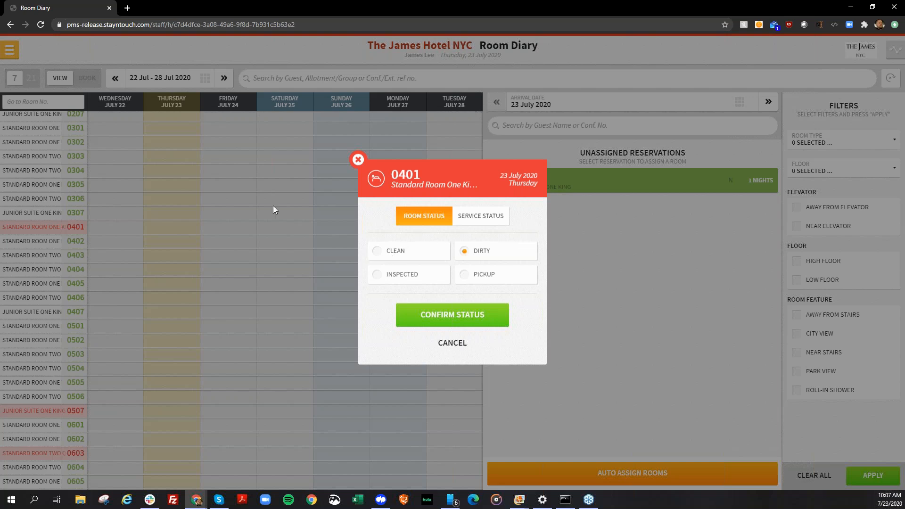
{"action": "left_click", "coordinate": [383, 273]}
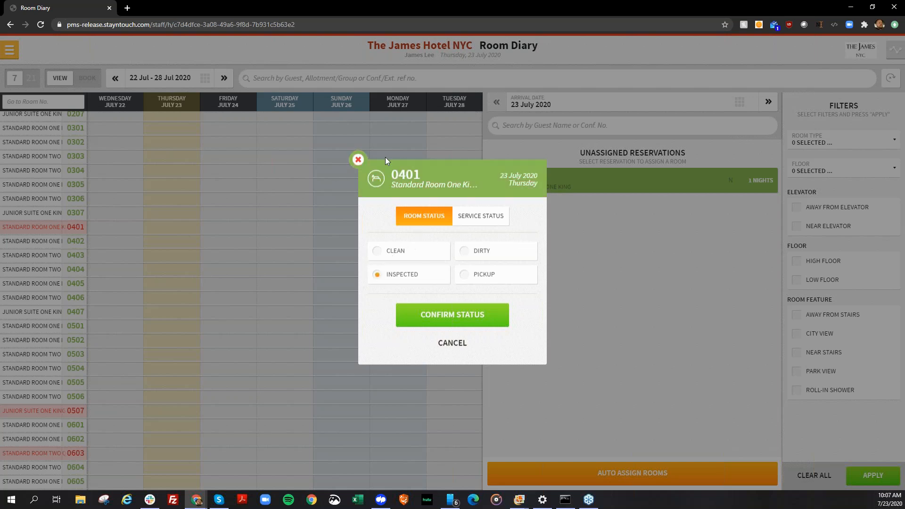
{"action": "left_click", "coordinate": [416, 257]}
{"action": "left_click", "coordinate": [486, 280]}
{"action": "left_click", "coordinate": [398, 280]}
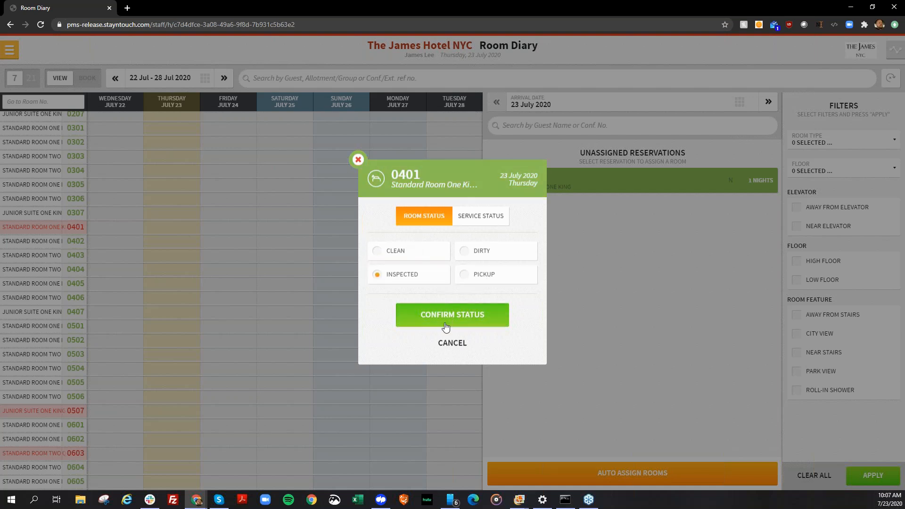
{"action": "left_click", "coordinate": [443, 322]}
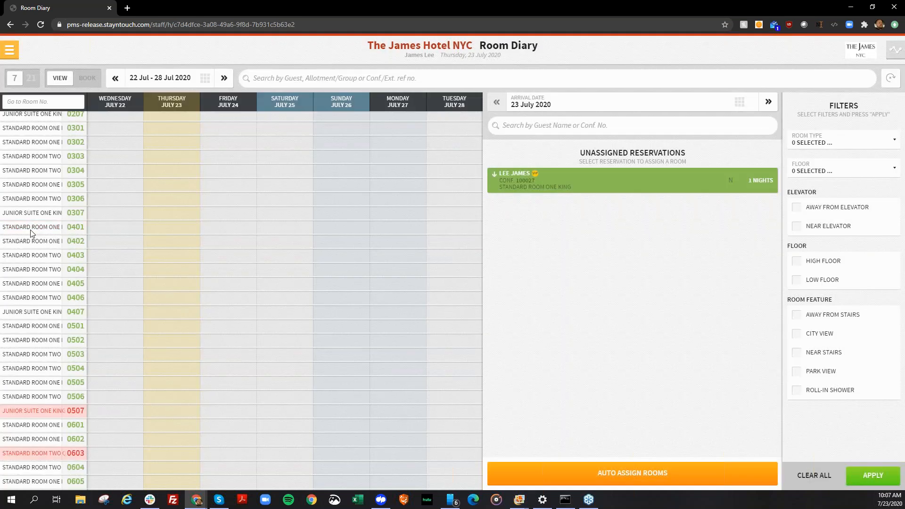
Examine the service status options for room 0401, including the return statuses offered for Out Of Order, and close without saving.
{"action": "left_click", "coordinate": [72, 228]}
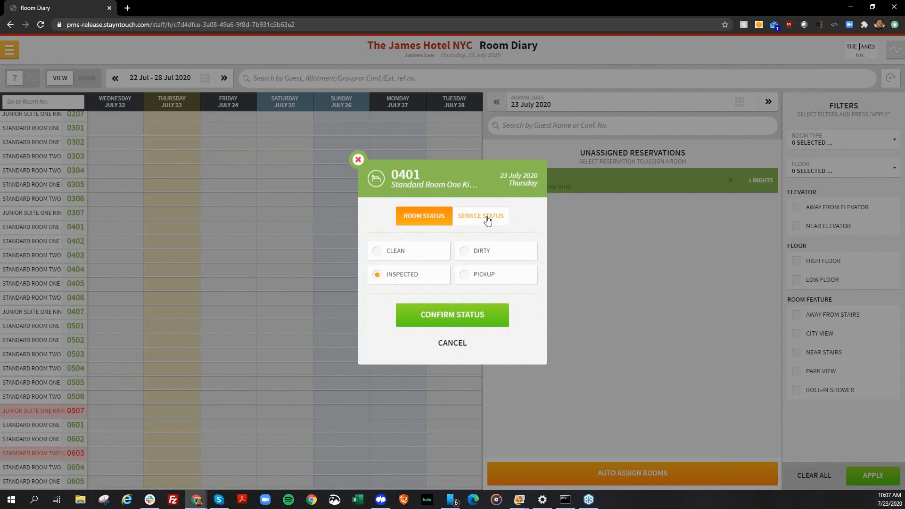
{"action": "left_click", "coordinate": [487, 220]}
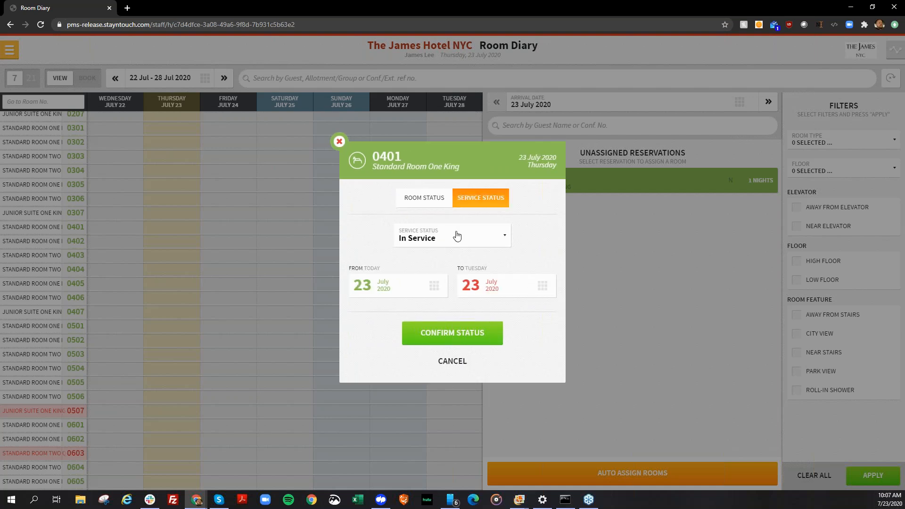
{"action": "left_click", "coordinate": [454, 238]}
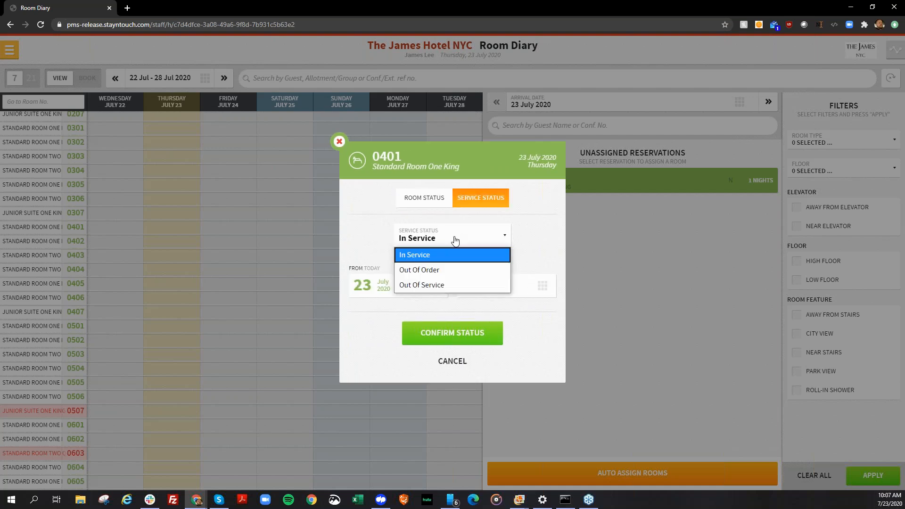
{"action": "left_click", "coordinate": [439, 269]}
{"action": "left_click", "coordinate": [407, 296]}
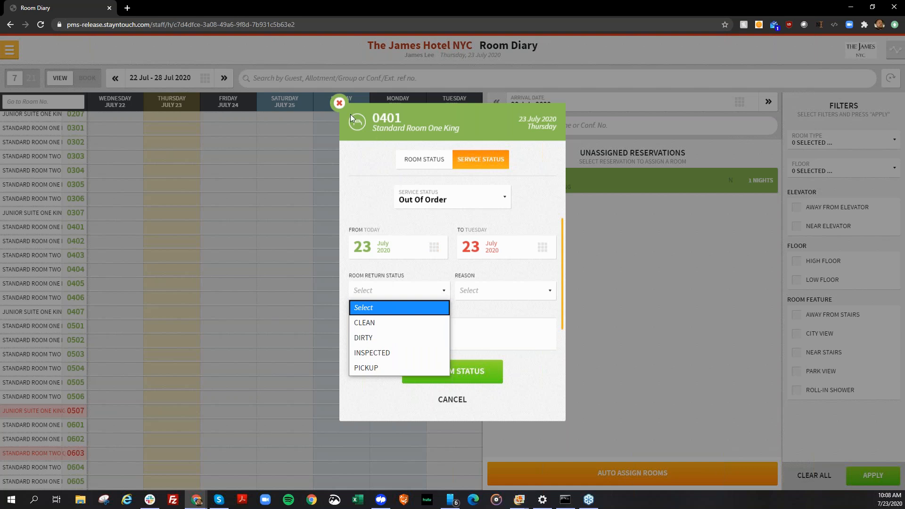
{"action": "left_click", "coordinate": [338, 106]}
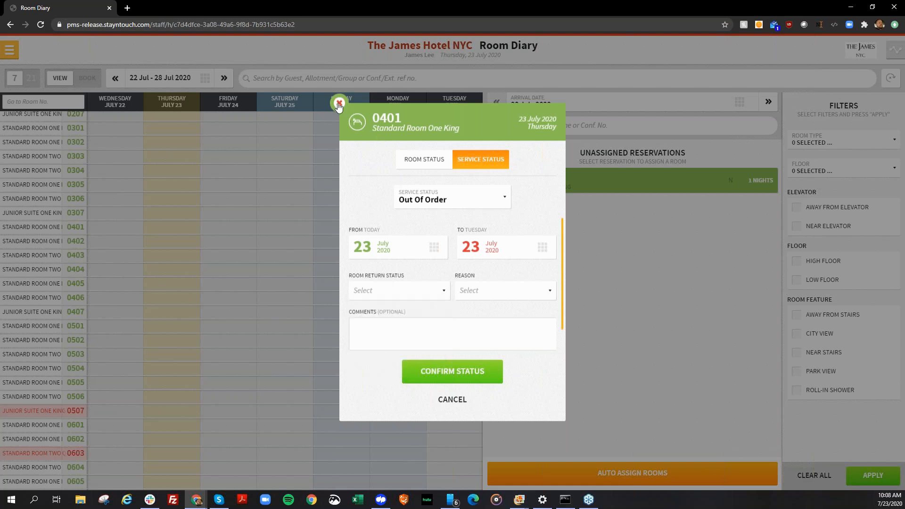
{"action": "left_click", "coordinate": [338, 104]}
Return to the manager dashboard and open the list of new reports.
{"action": "left_click", "coordinate": [9, 49]}
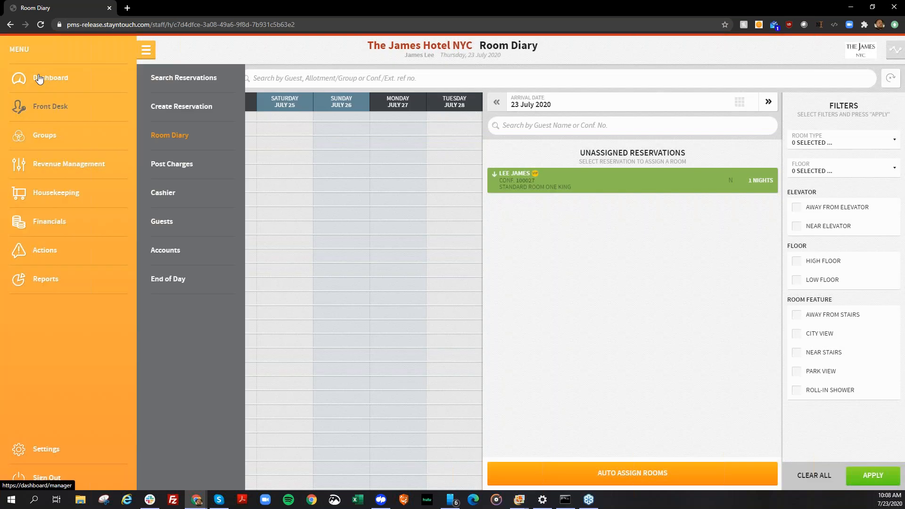
{"action": "left_click", "coordinate": [40, 79]}
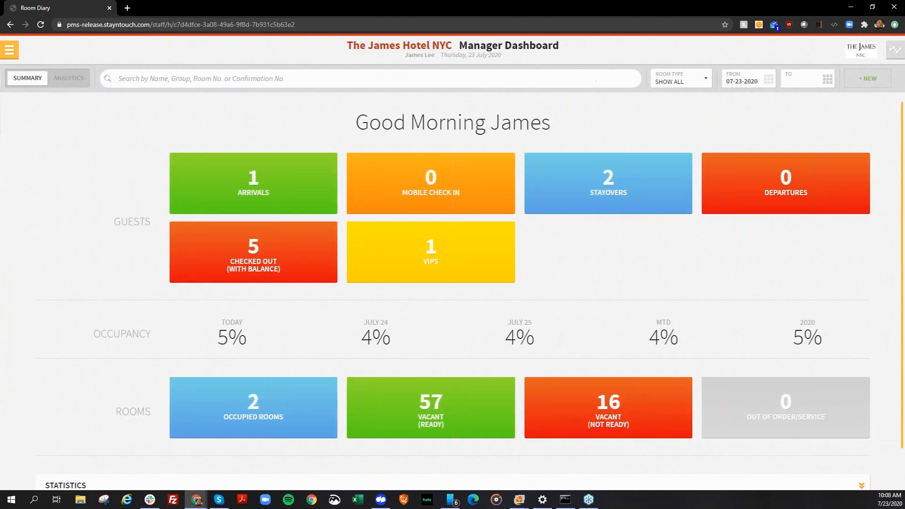
{"action": "left_click", "coordinate": [10, 50]}
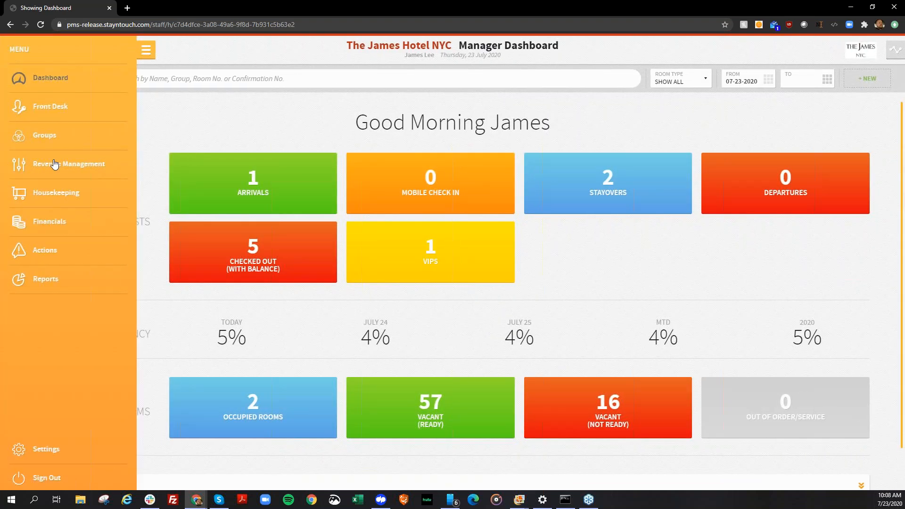
{"action": "left_click", "coordinate": [75, 278]}
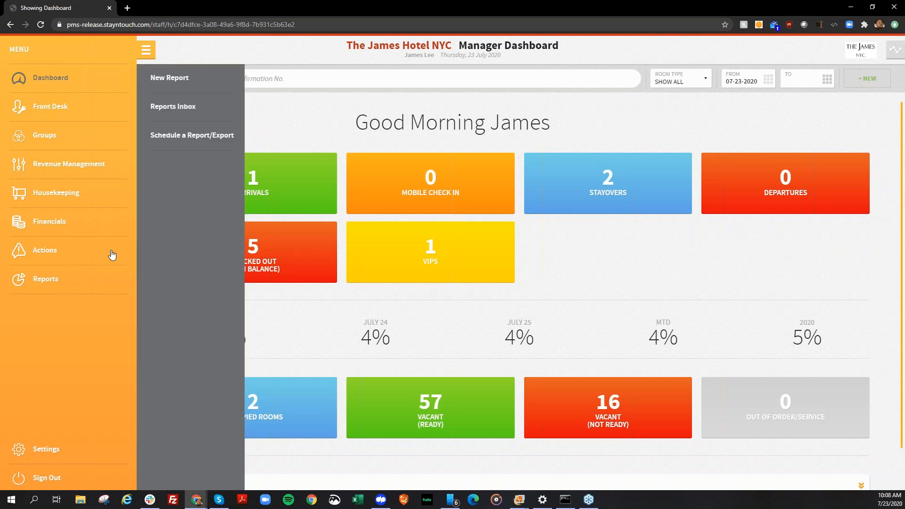
{"action": "left_click", "coordinate": [171, 77]}
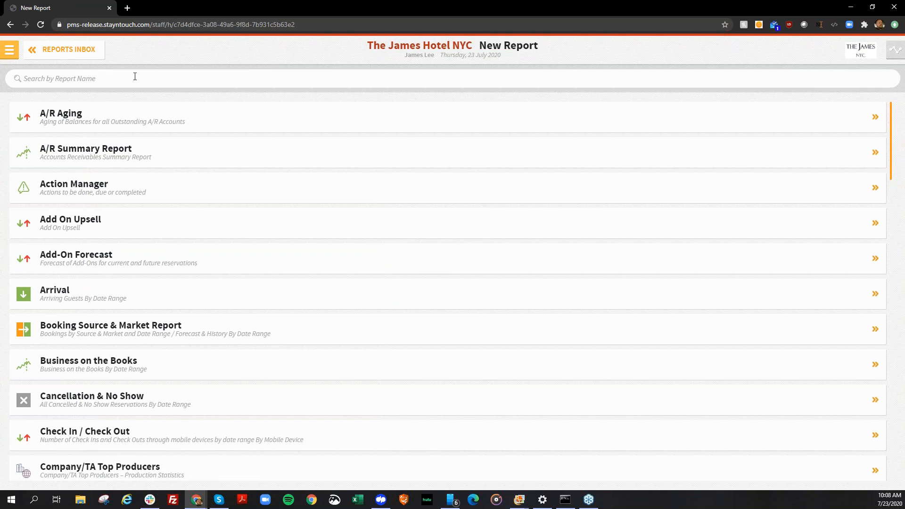
Search the reports for "busin", run Business on the Books for 07-16-2020 to 07-23-2020, and go to the reports inbox.
{"action": "left_click", "coordinate": [134, 76]}
{"action": "type", "text": "busin"}
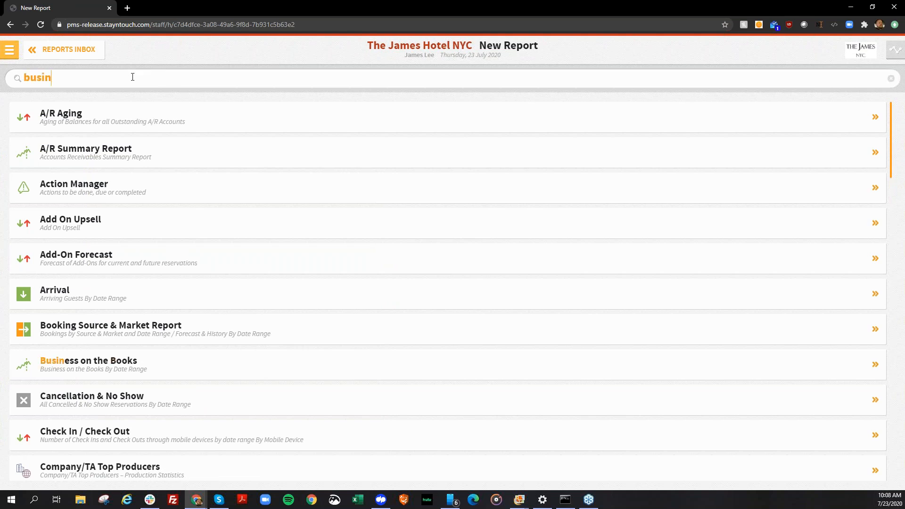
{"action": "left_click", "coordinate": [132, 124]}
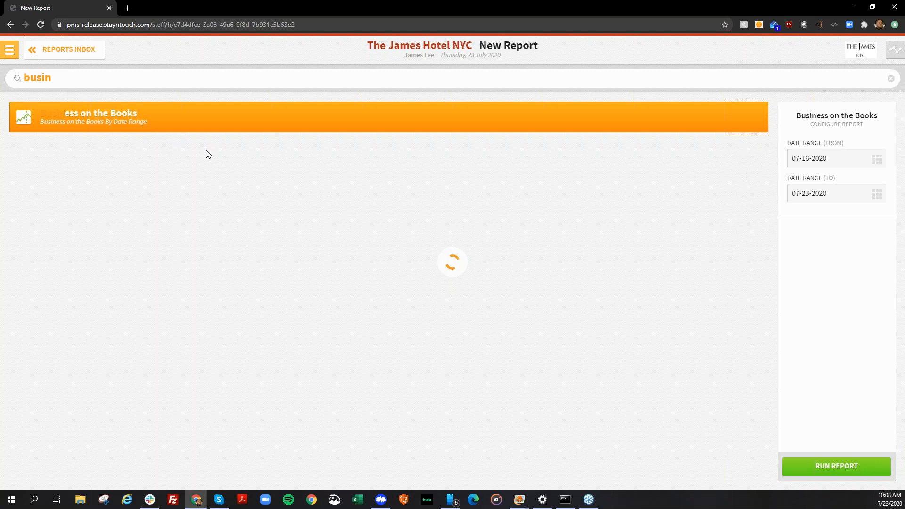
{"action": "left_click", "coordinate": [812, 459]}
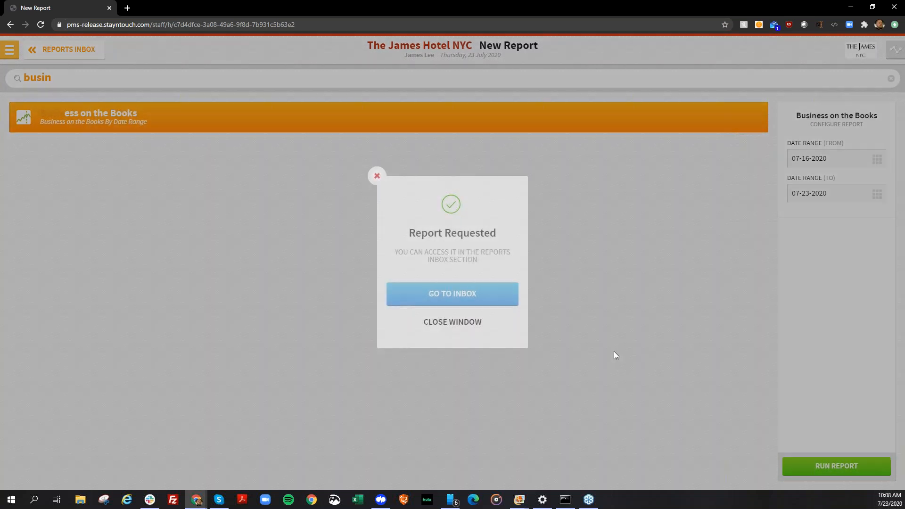
{"action": "left_click", "coordinate": [486, 298]}
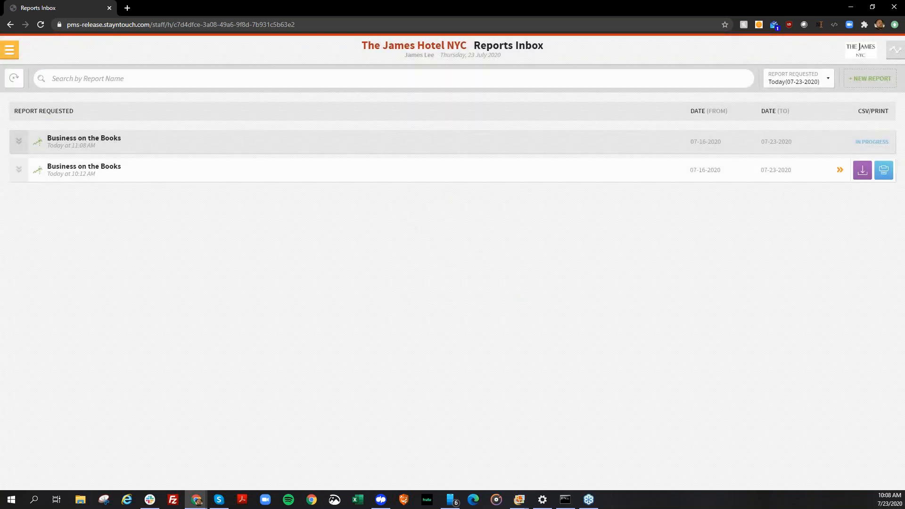
Download the 10:12 AM Business on the Books report as CSV and review its group and allotment revenue columns in Excel.
{"action": "left_click", "coordinate": [861, 169]}
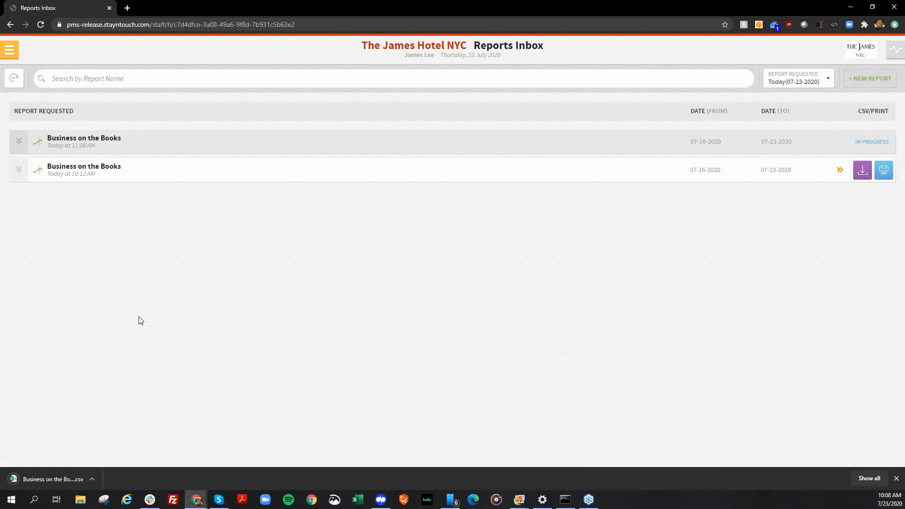
{"action": "left_click", "coordinate": [60, 482]}
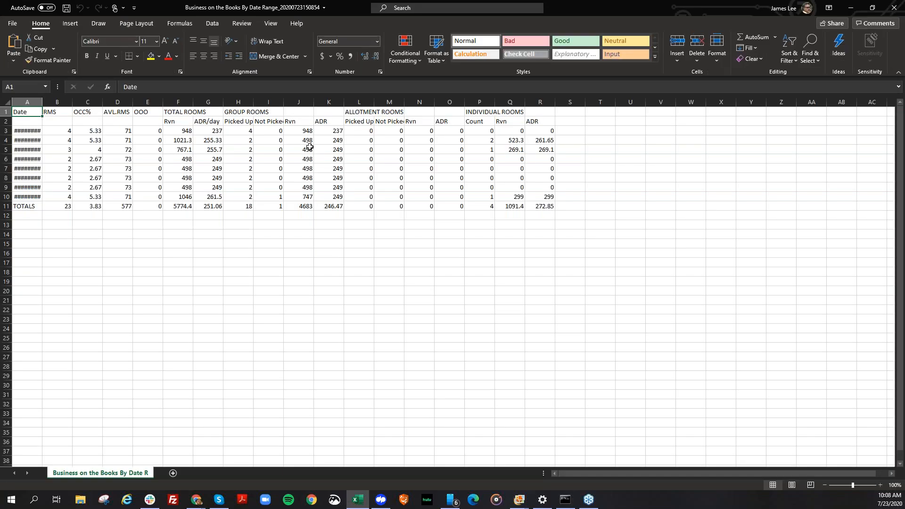
{"action": "left_click", "coordinate": [309, 147]}
{"action": "left_click", "coordinate": [306, 187]}
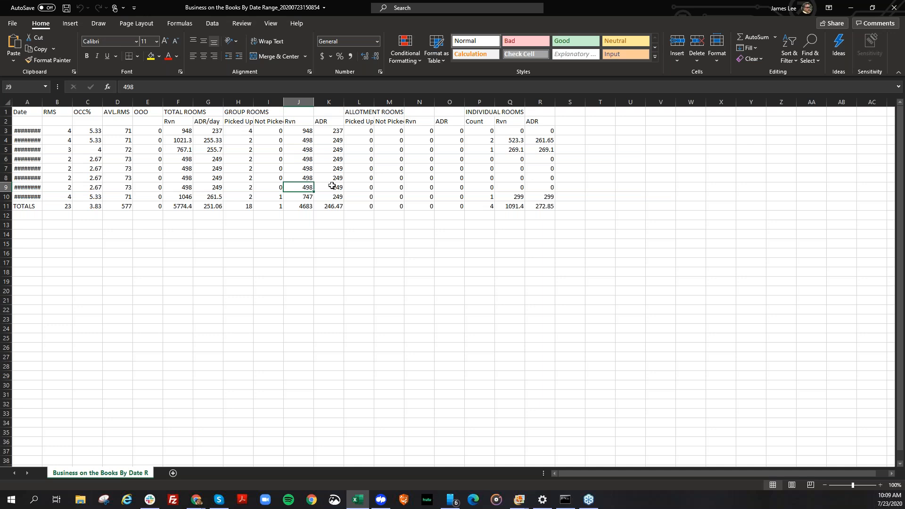
{"action": "left_click", "coordinate": [425, 195]}
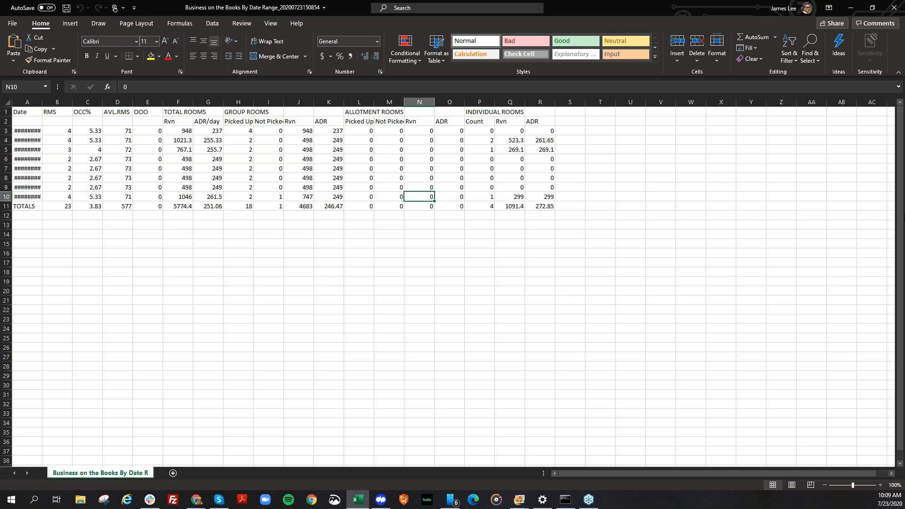
{"action": "left_click", "coordinate": [892, 8]}
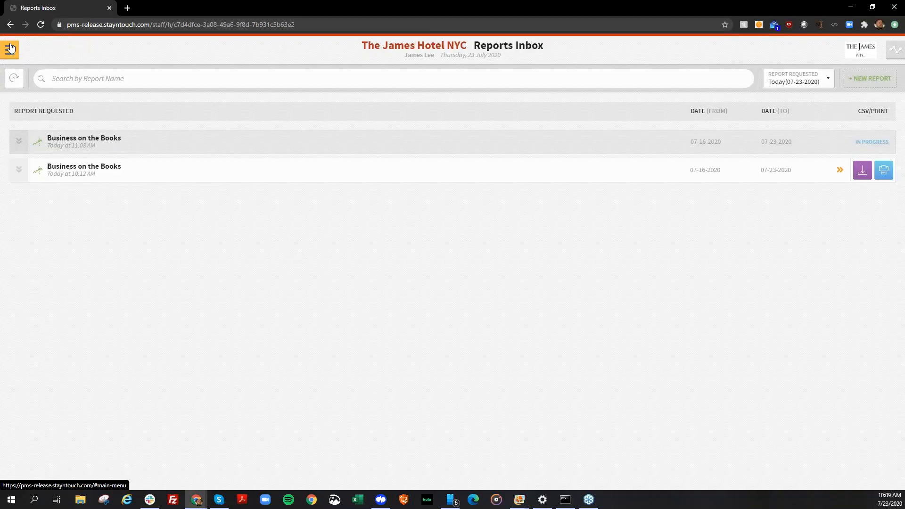
Start a new report schedule and check the file formats offered for the Add-On Forecast report.
{"action": "left_click", "coordinate": [10, 49]}
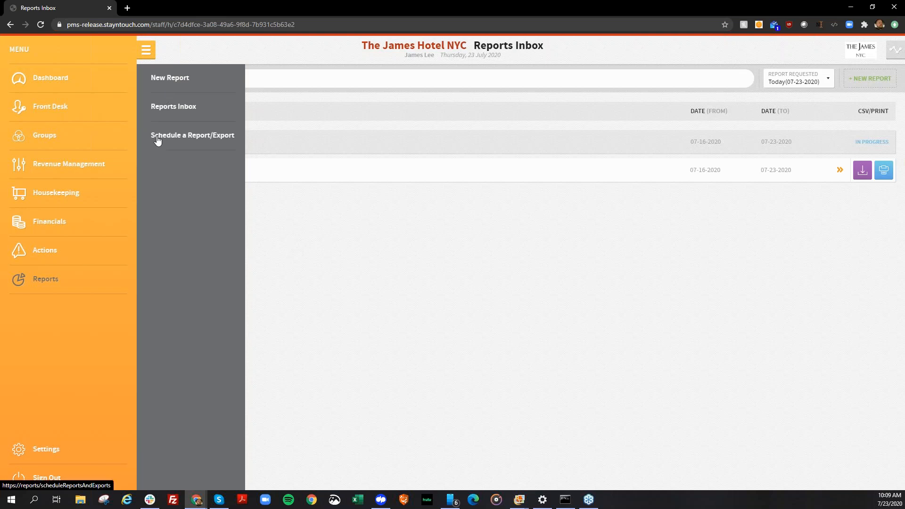
{"action": "left_click", "coordinate": [183, 145]}
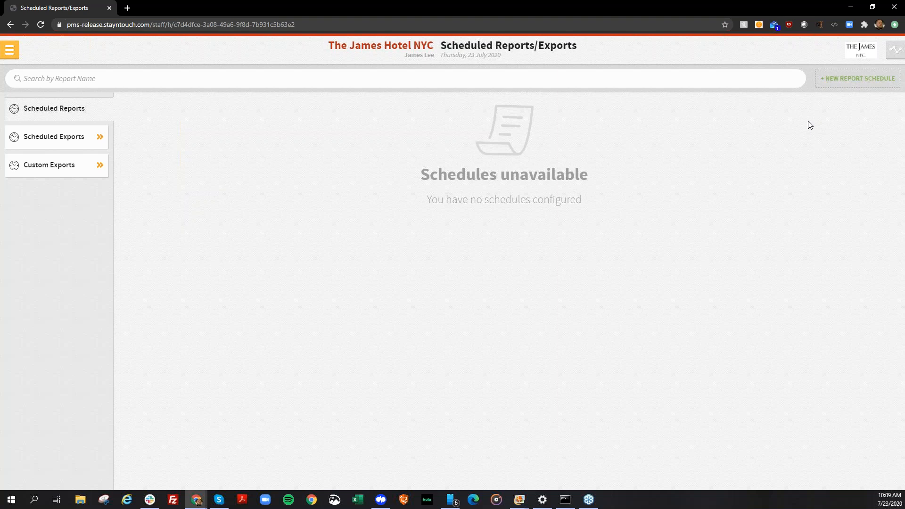
{"action": "left_click", "coordinate": [834, 80]}
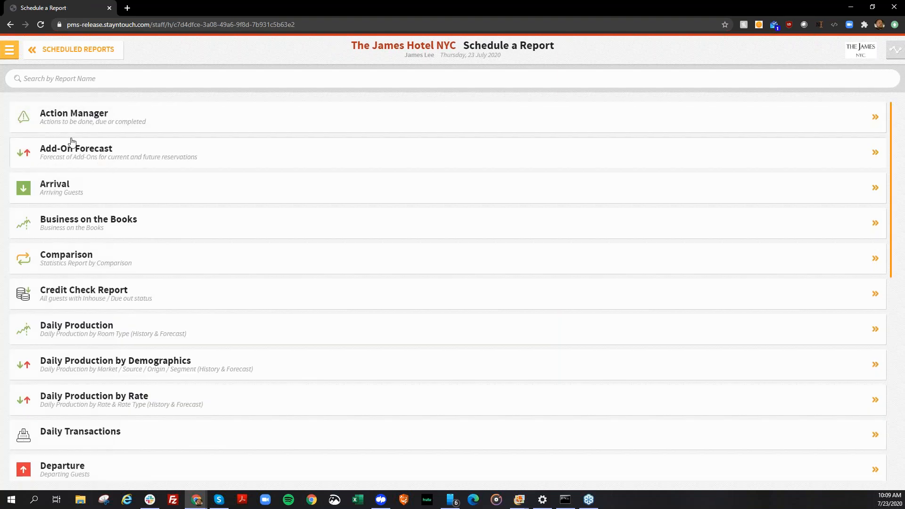
{"action": "left_click", "coordinate": [101, 164]}
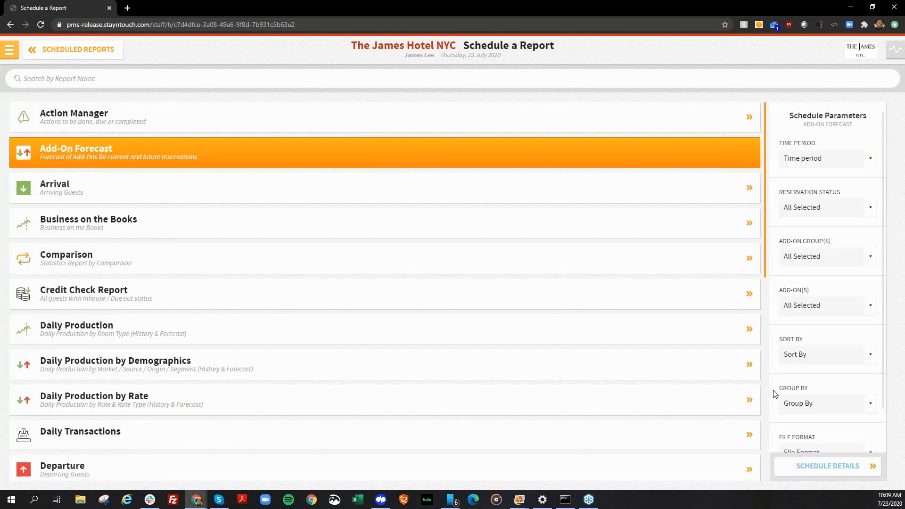
{"action": "scroll", "coordinate": [817, 453], "scroll_direction": "down", "scroll_amount": 1}
{"action": "left_click", "coordinate": [820, 433]}
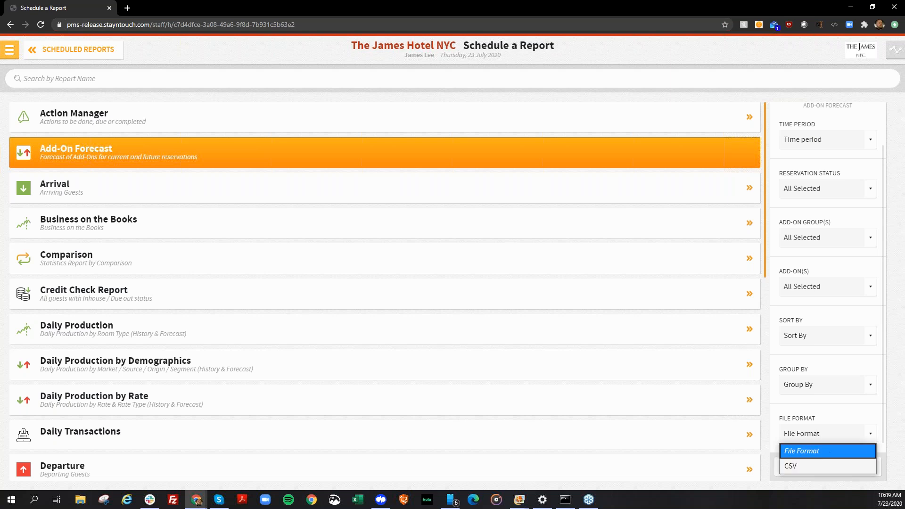
{"action": "left_click", "coordinate": [345, 90]}
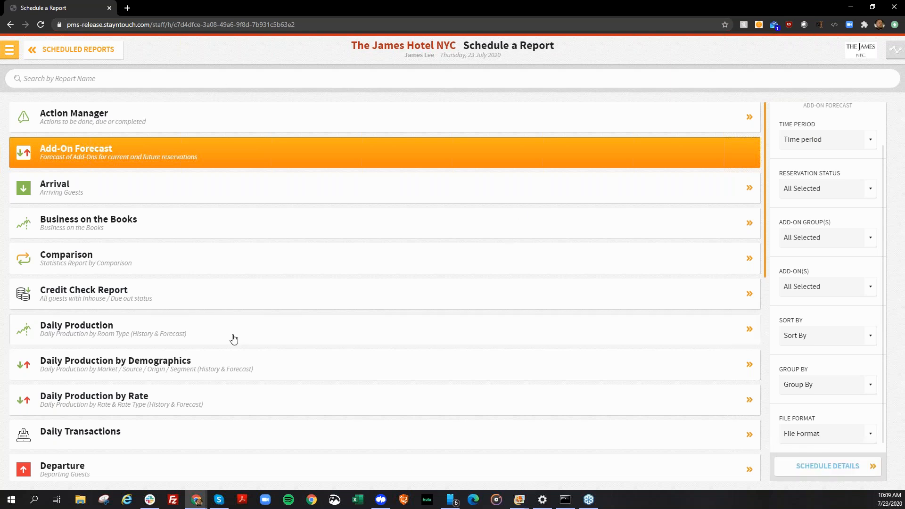
Check the file formats offered for scheduling the Forecast Guests & Groups report.
{"action": "scroll", "coordinate": [233, 338], "scroll_direction": "down", "scroll_amount": 3}
{"action": "scroll", "coordinate": [233, 339], "scroll_direction": "down", "scroll_amount": 3}
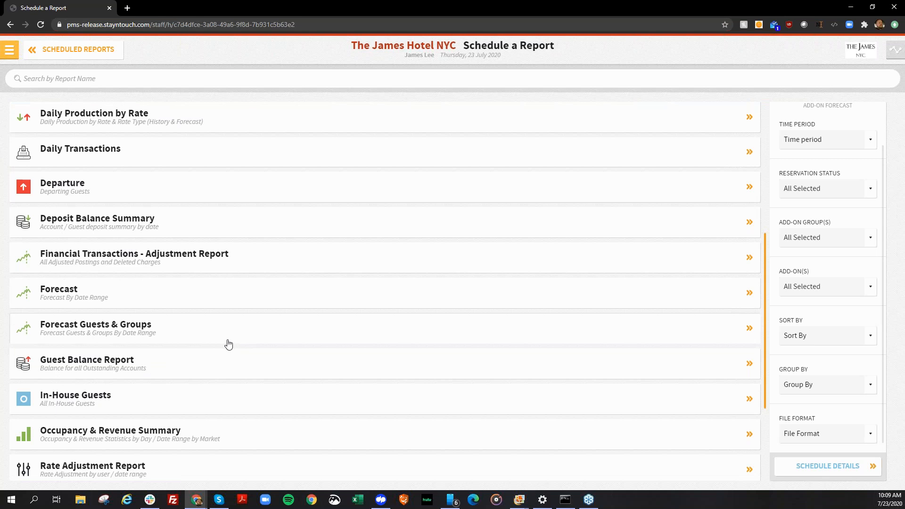
{"action": "left_click", "coordinate": [146, 338]}
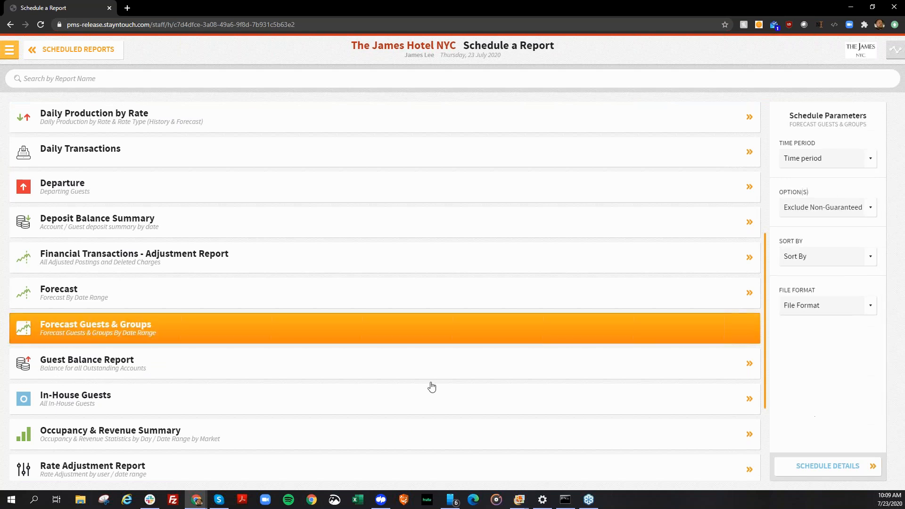
{"action": "left_click", "coordinate": [818, 307]}
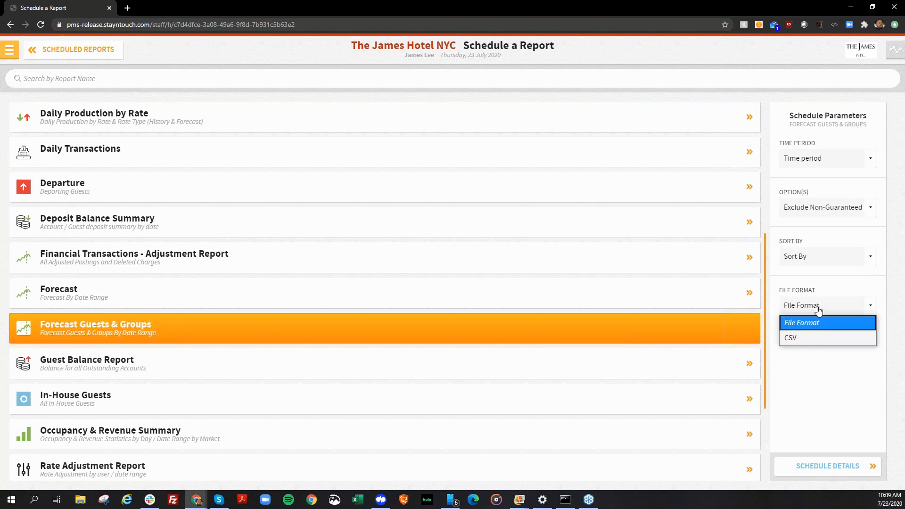
{"action": "left_click", "coordinate": [828, 395]}
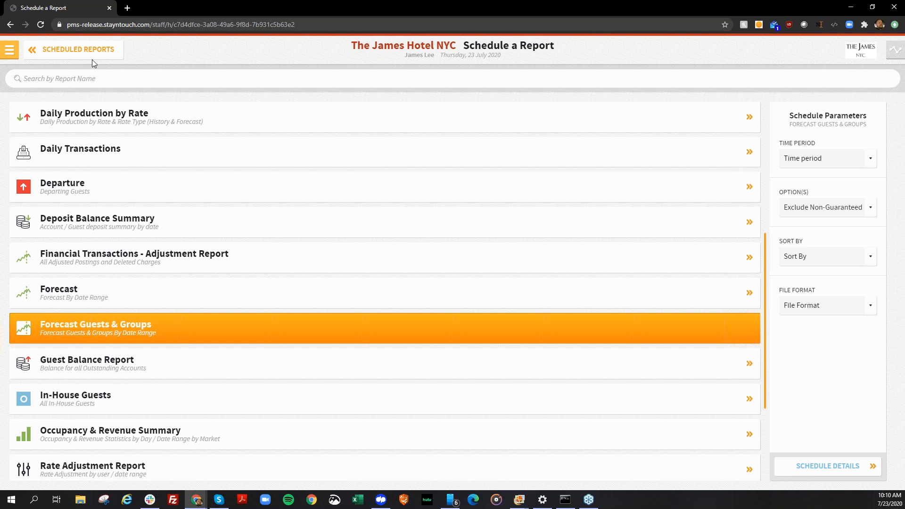
Leave report scheduling without creating a schedule and return to the manager dashboard.
{"action": "left_click", "coordinate": [70, 49]}
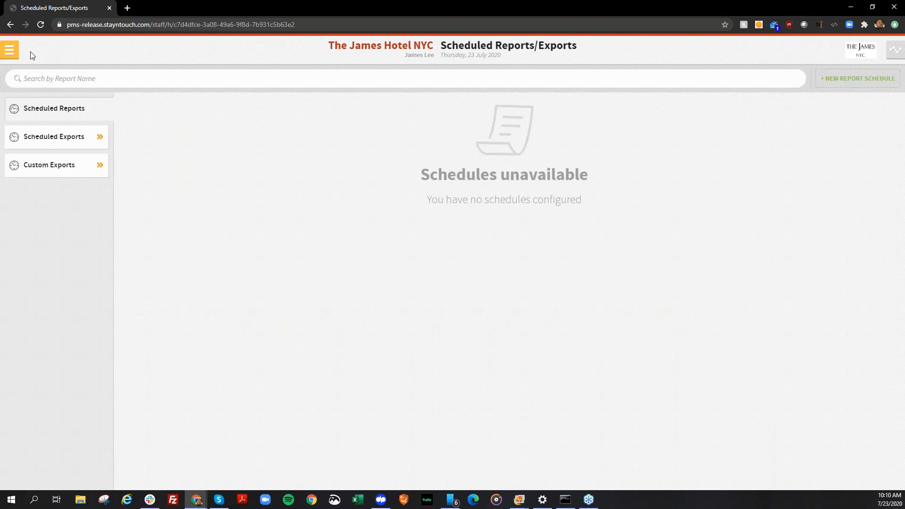
{"action": "left_click", "coordinate": [9, 49]}
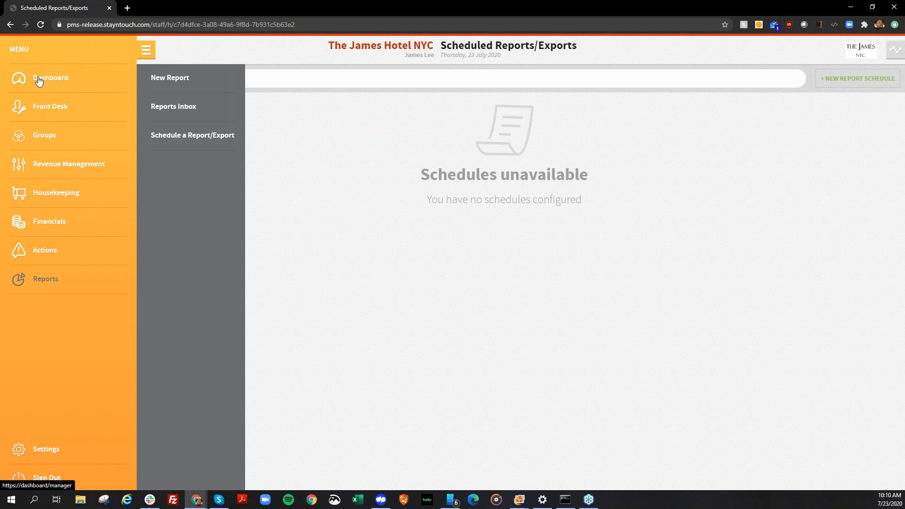
{"action": "left_click", "coordinate": [40, 80]}
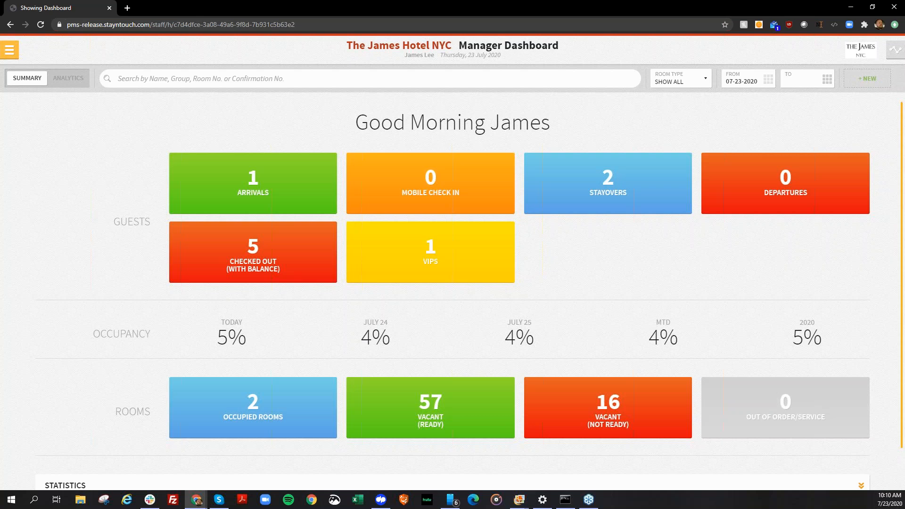
Open the hotel admin settings and show the Hotel & Staff section.
{"action": "left_click", "coordinate": [13, 56]}
{"action": "left_click", "coordinate": [80, 456]}
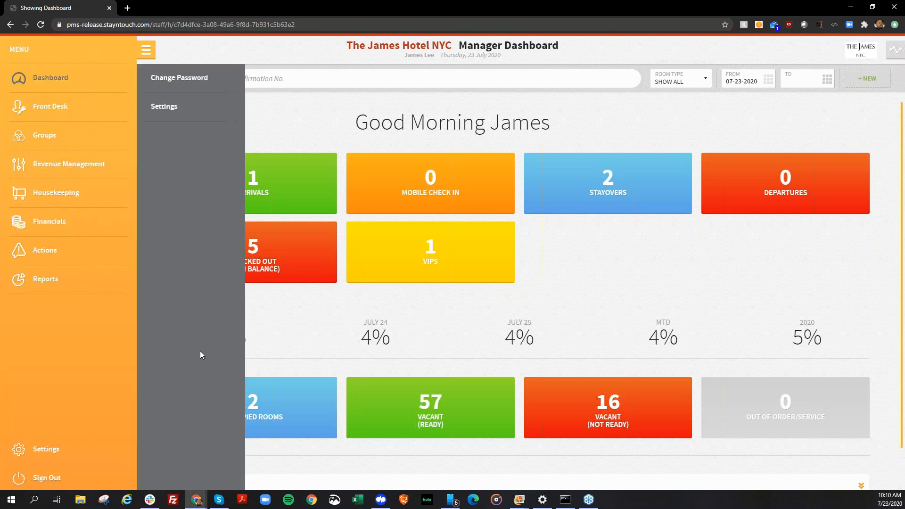
{"action": "left_click", "coordinate": [178, 114]}
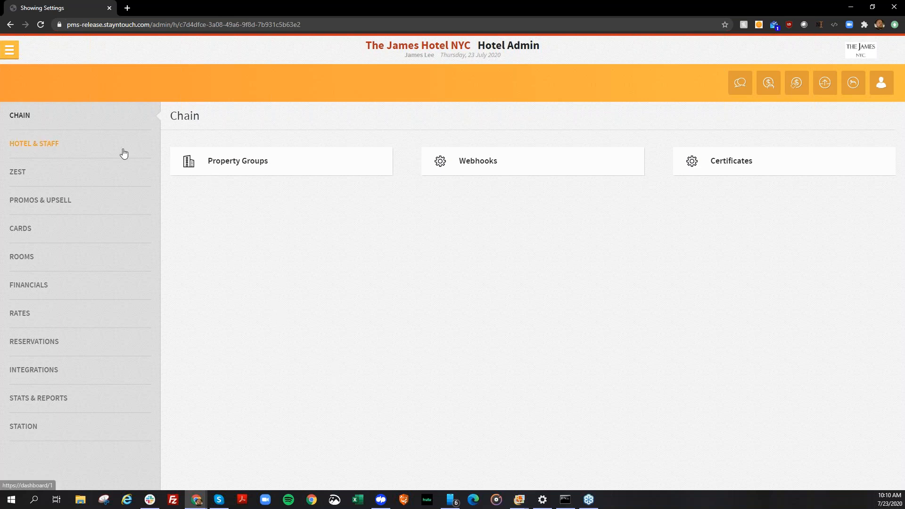
{"action": "left_click", "coordinate": [48, 142]}
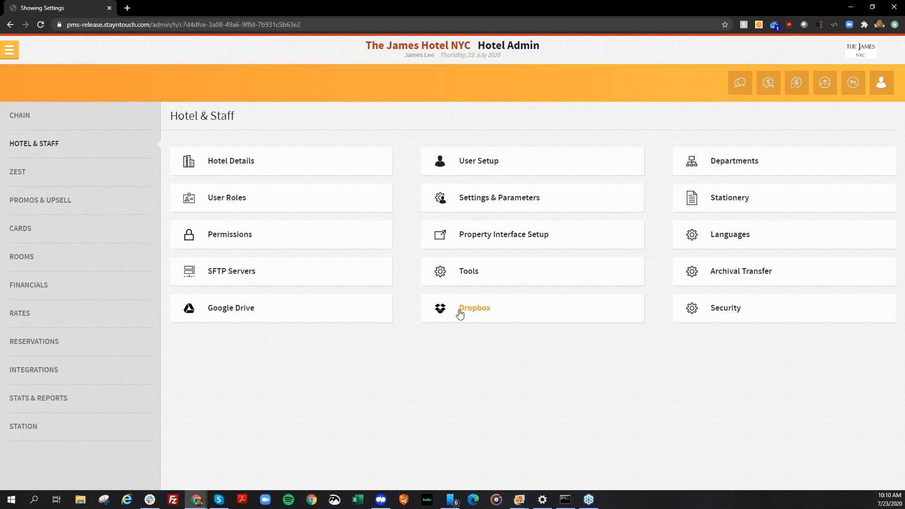
View the hotel's Google Drive accounts list in the Hotel & Staff settings, followed by the Dropbox accounts list.
{"action": "left_click", "coordinate": [284, 315]}
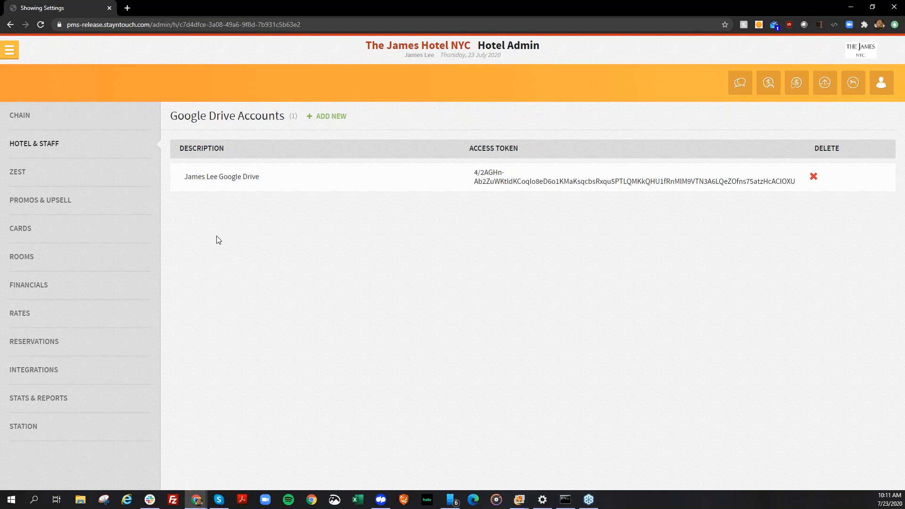
{"action": "left_click", "coordinate": [99, 143]}
{"action": "left_click", "coordinate": [512, 309]}
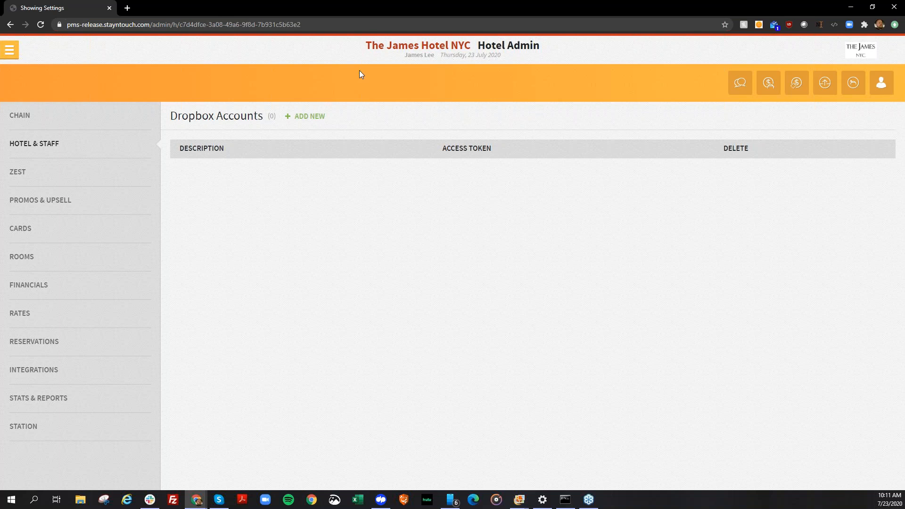
Show the fields for adding a new Dropbox account, leave without saving and return to the Hotel & Staff settings.
{"action": "left_click", "coordinate": [307, 118]}
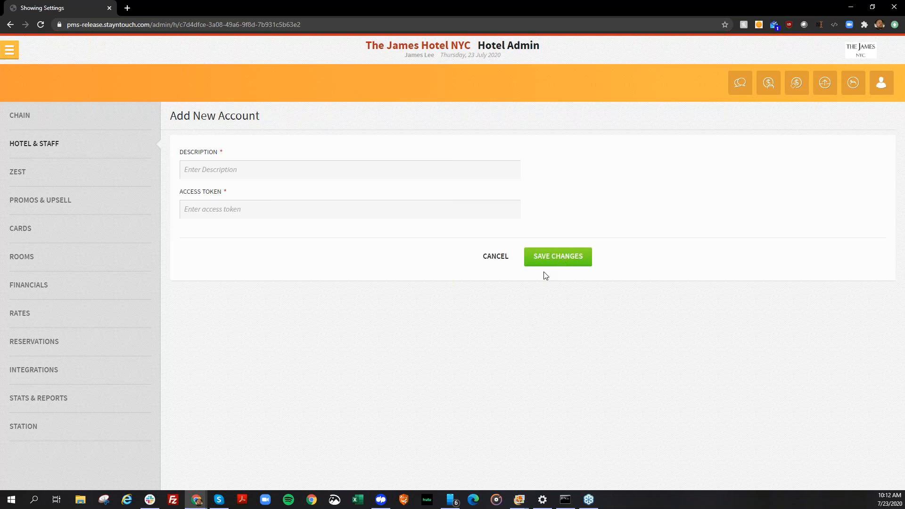
{"action": "left_click", "coordinate": [494, 256]}
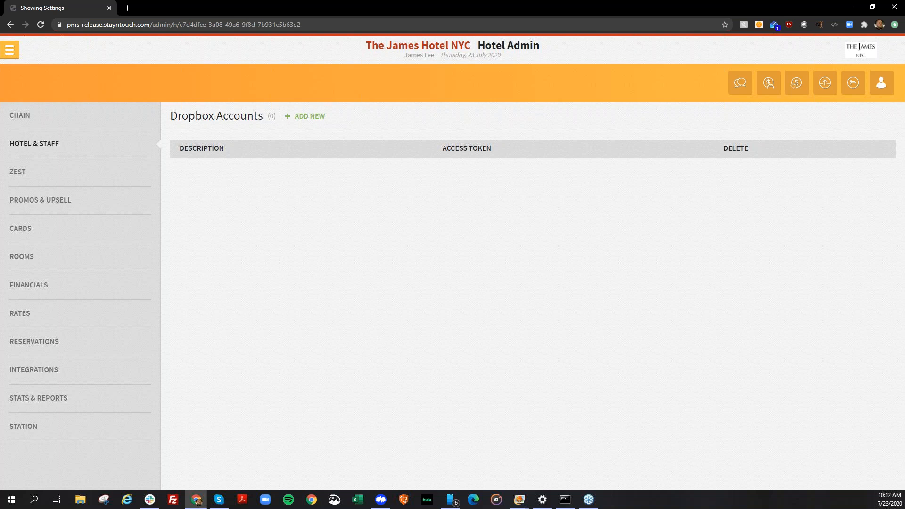
{"action": "left_click", "coordinate": [76, 160]}
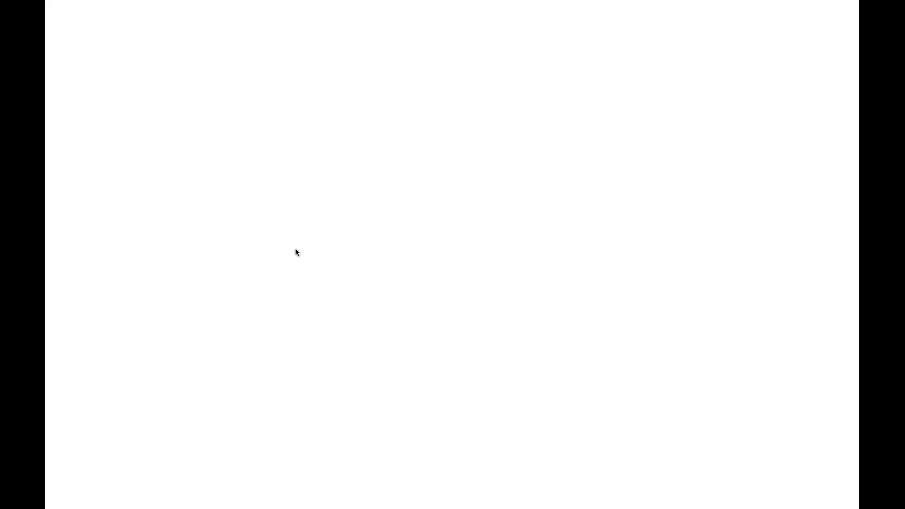
{"action": "key", "text": "Right"}
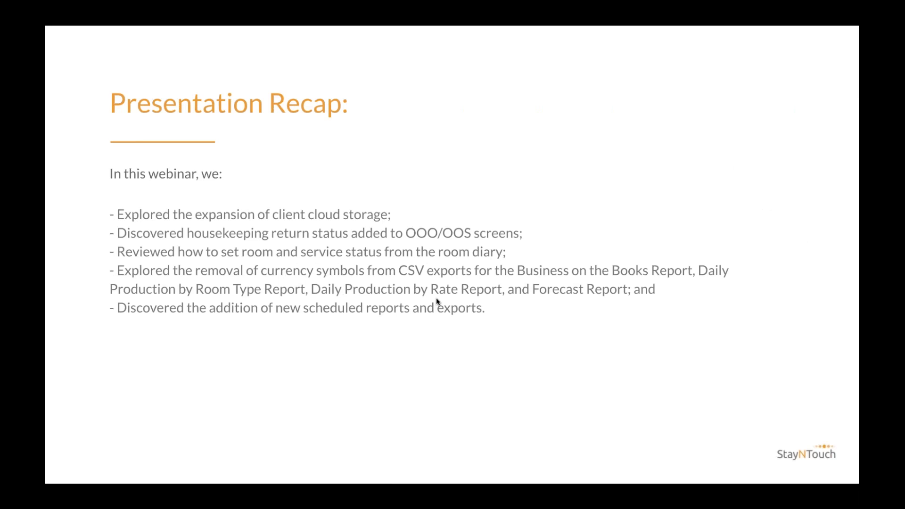